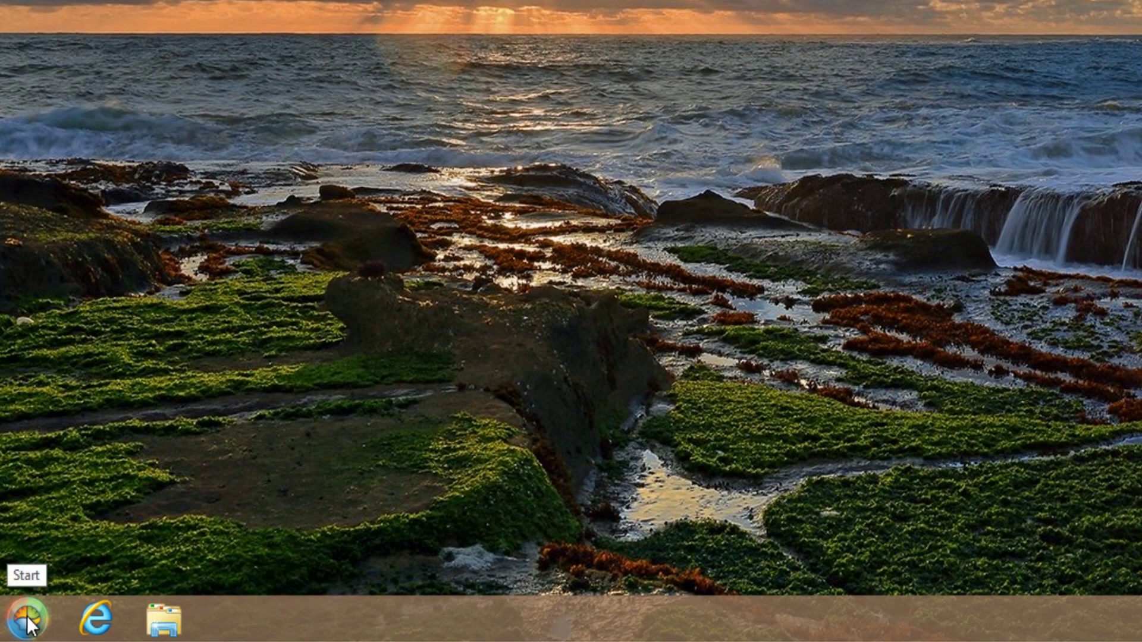
# - From Control Panel's User Accounts, go to Manage another account and add a new user in PC settings
pyautogui.click(27, 616)
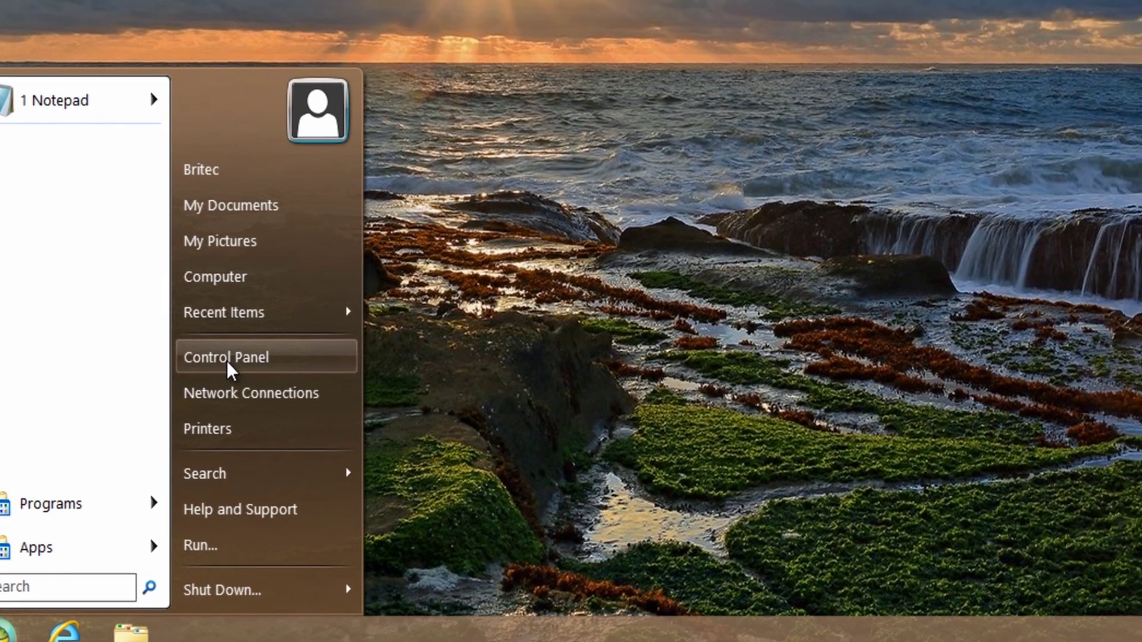
pyautogui.click(232, 334)
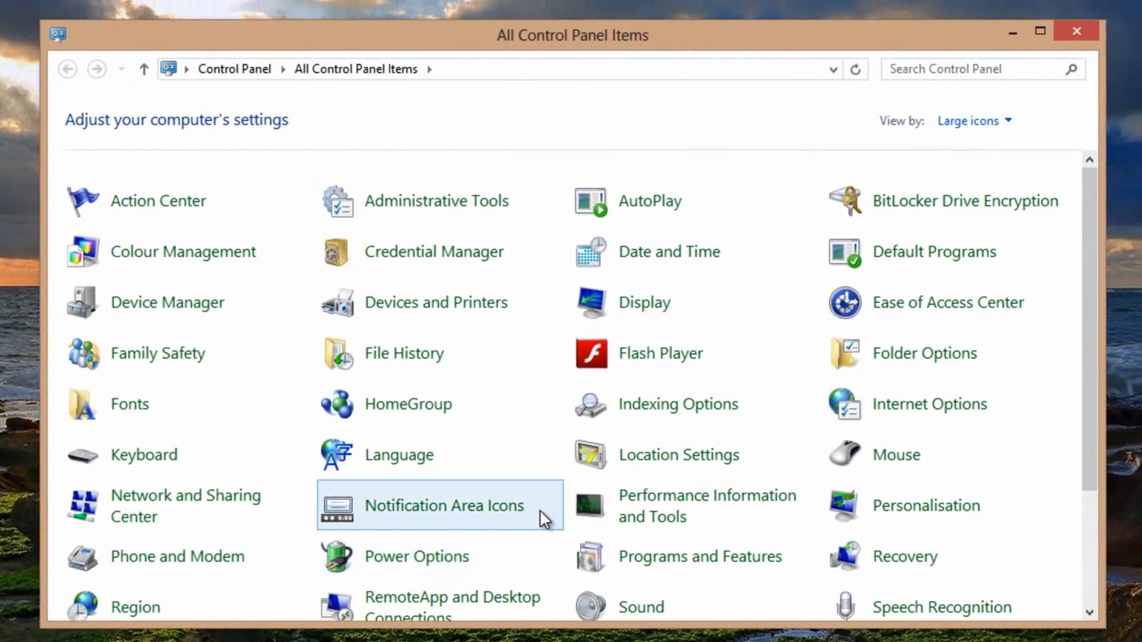
pyautogui.scroll(-3, 540, 509)
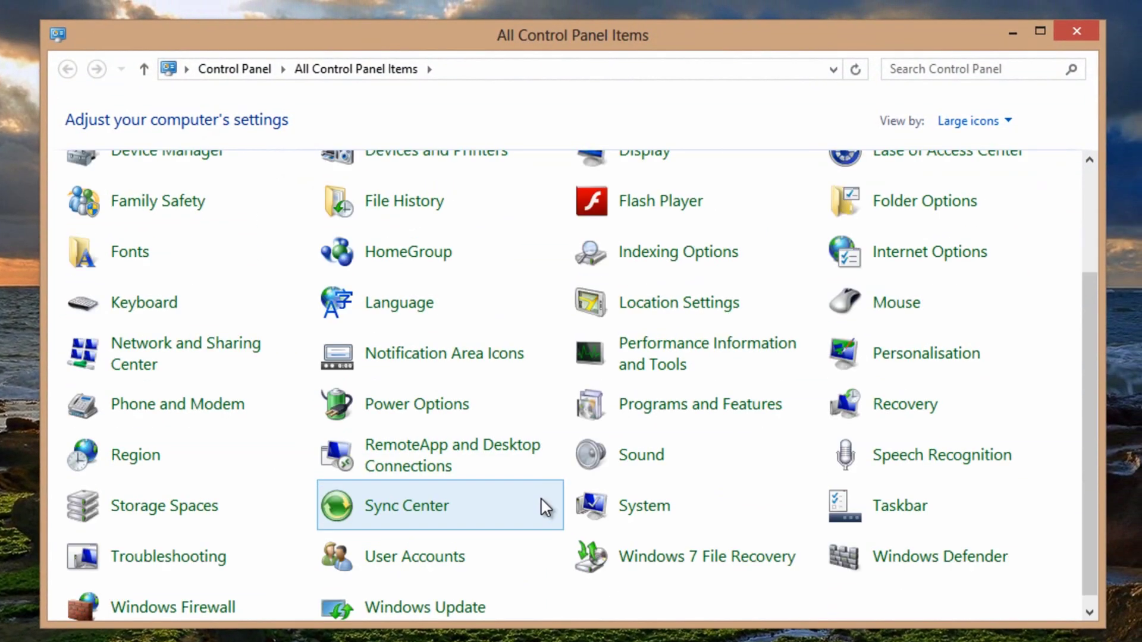
pyautogui.click(412, 547)
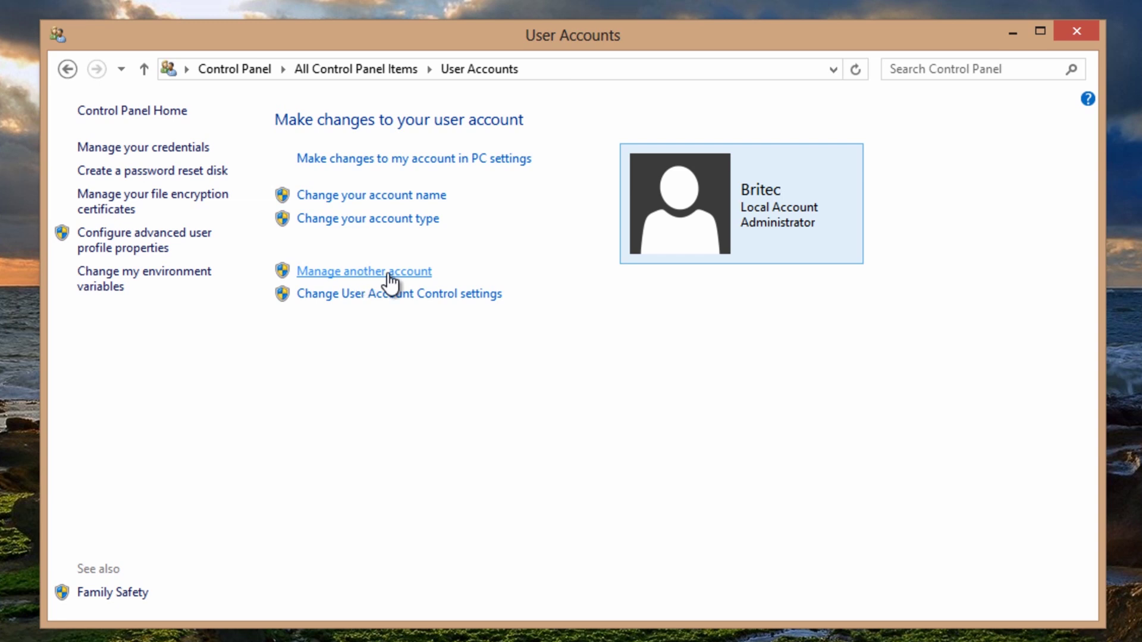
pyautogui.click(390, 274)
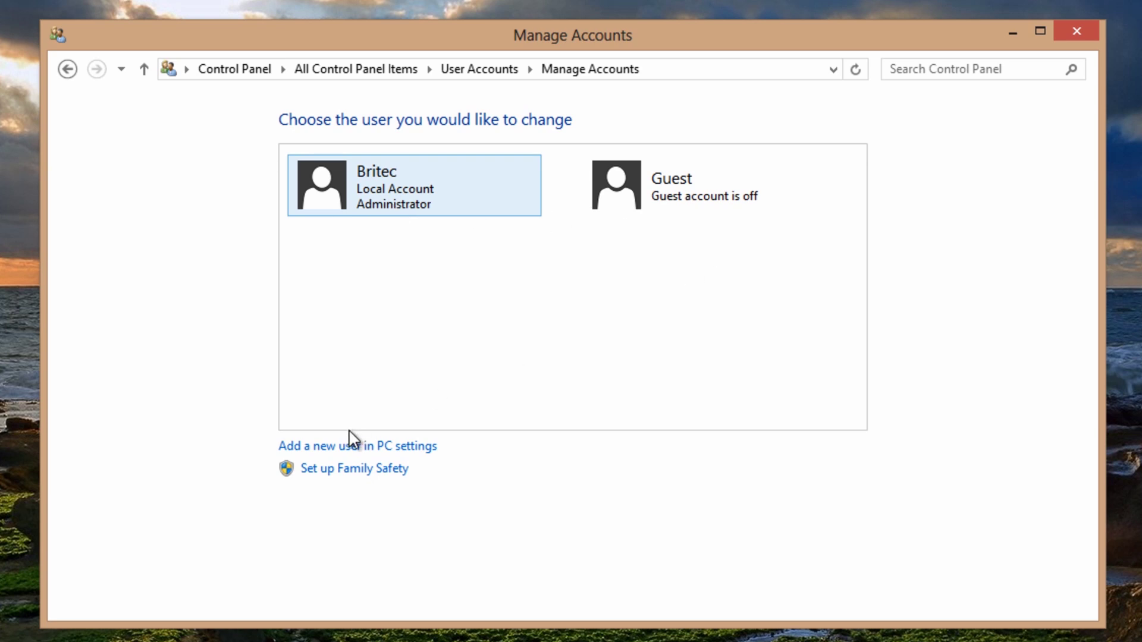
pyautogui.click(322, 451)
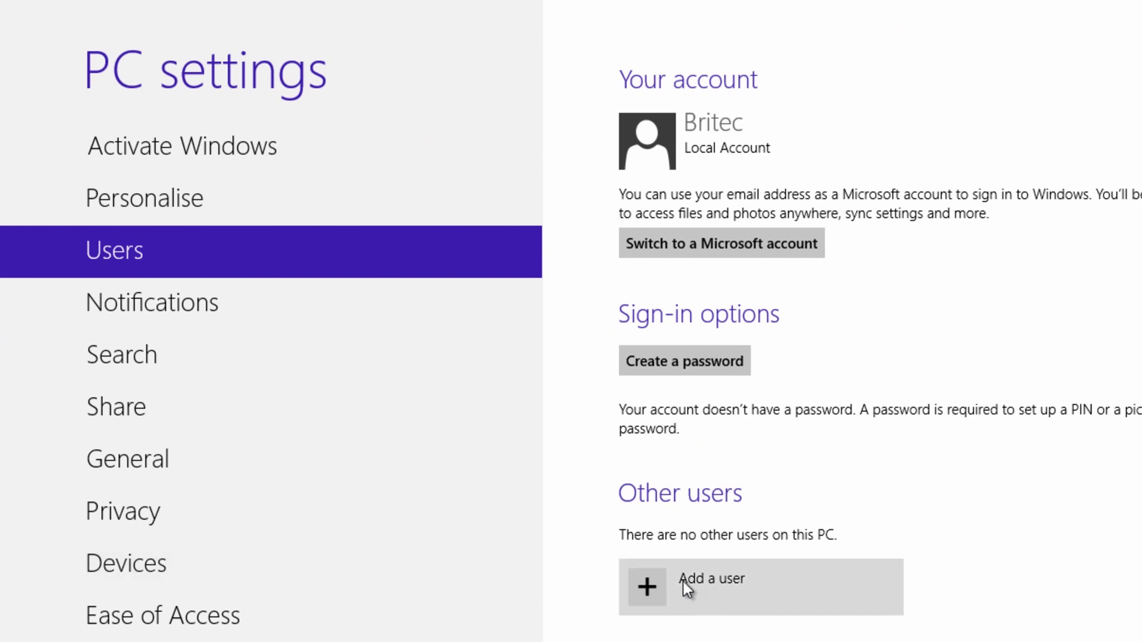
# - Create a local user account without a Microsoft account, then switch back to Control Panel
pyautogui.click(648, 584)
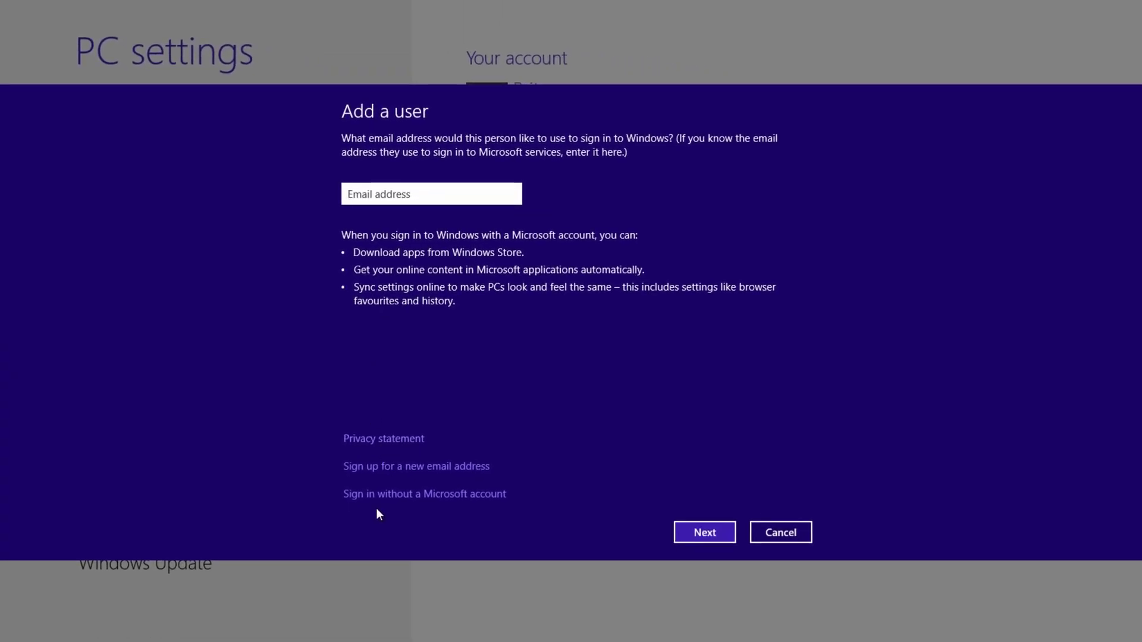
pyautogui.click(440, 497)
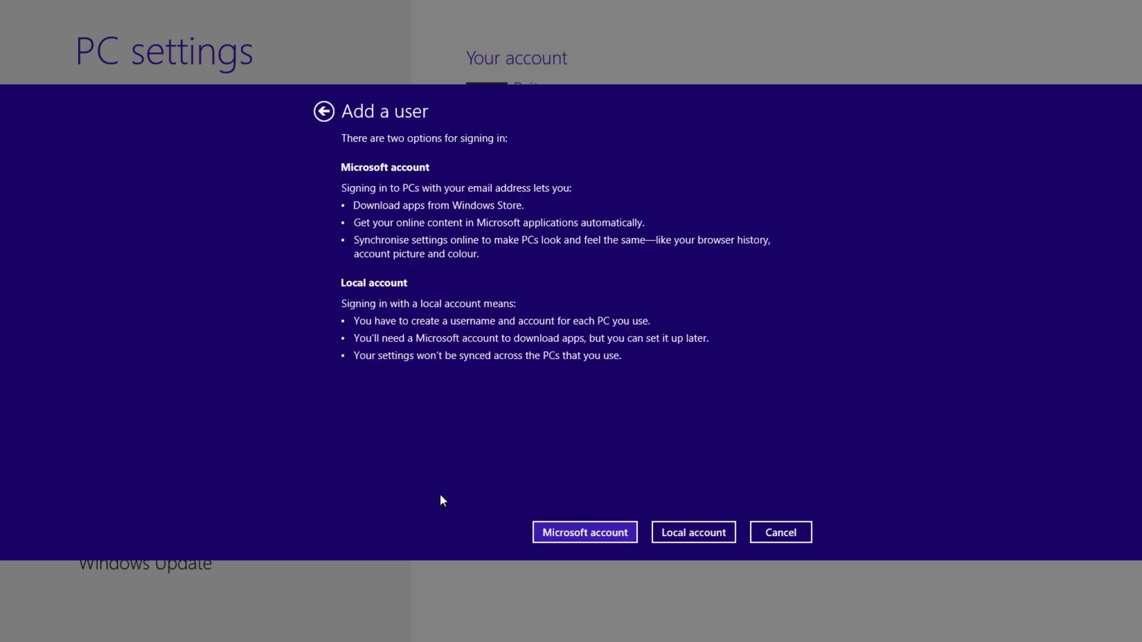
pyautogui.click(665, 534)
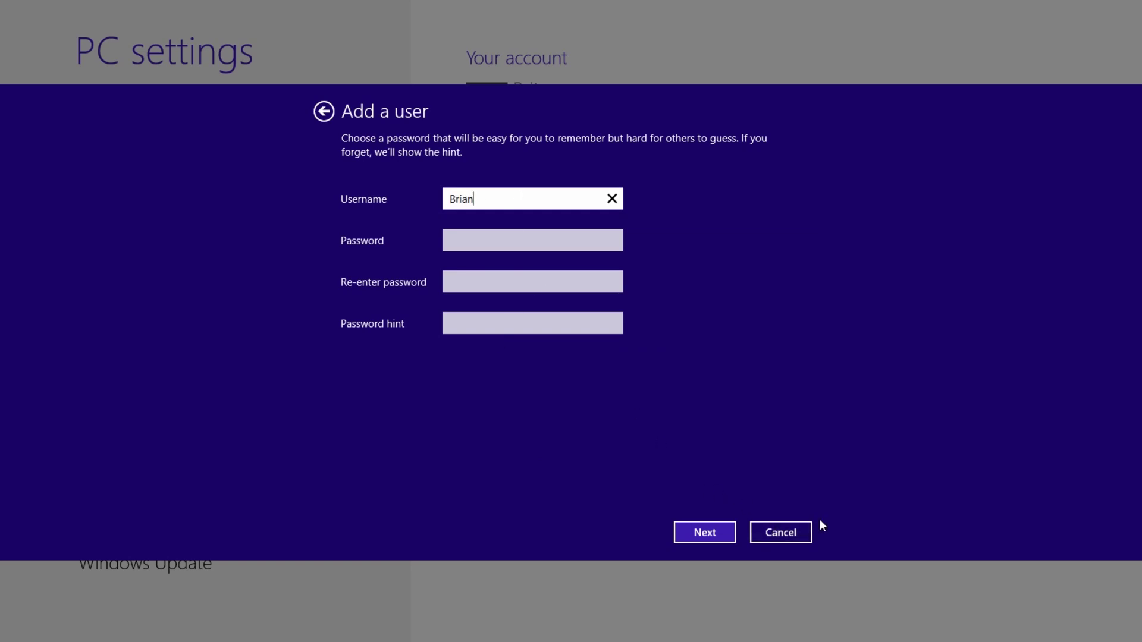
pyautogui.click(725, 537)
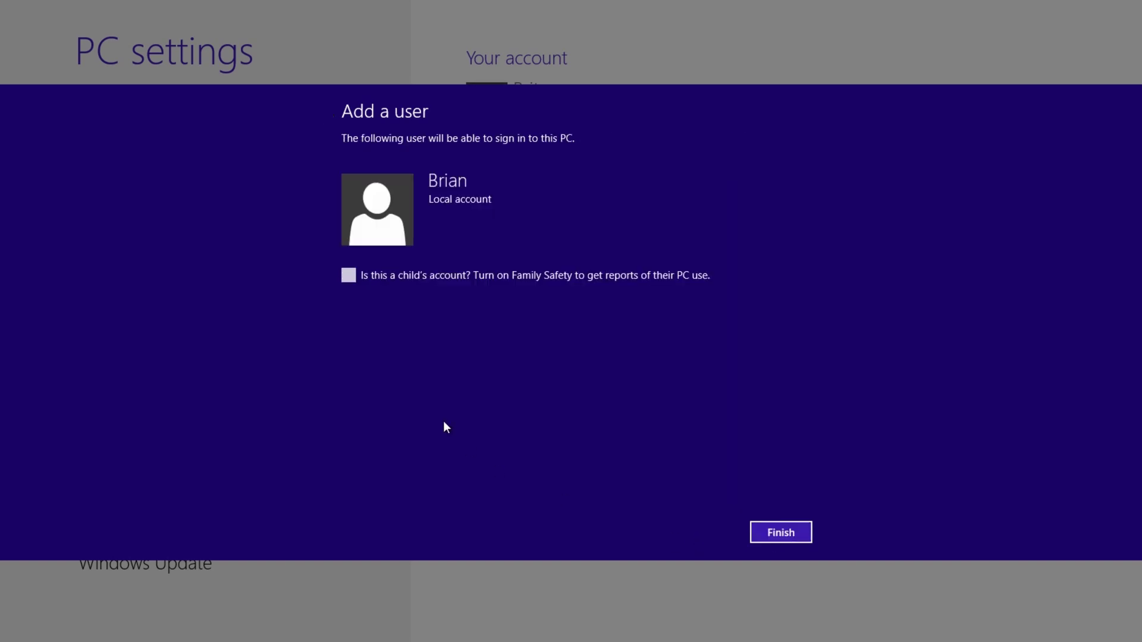
pyautogui.click(770, 523)
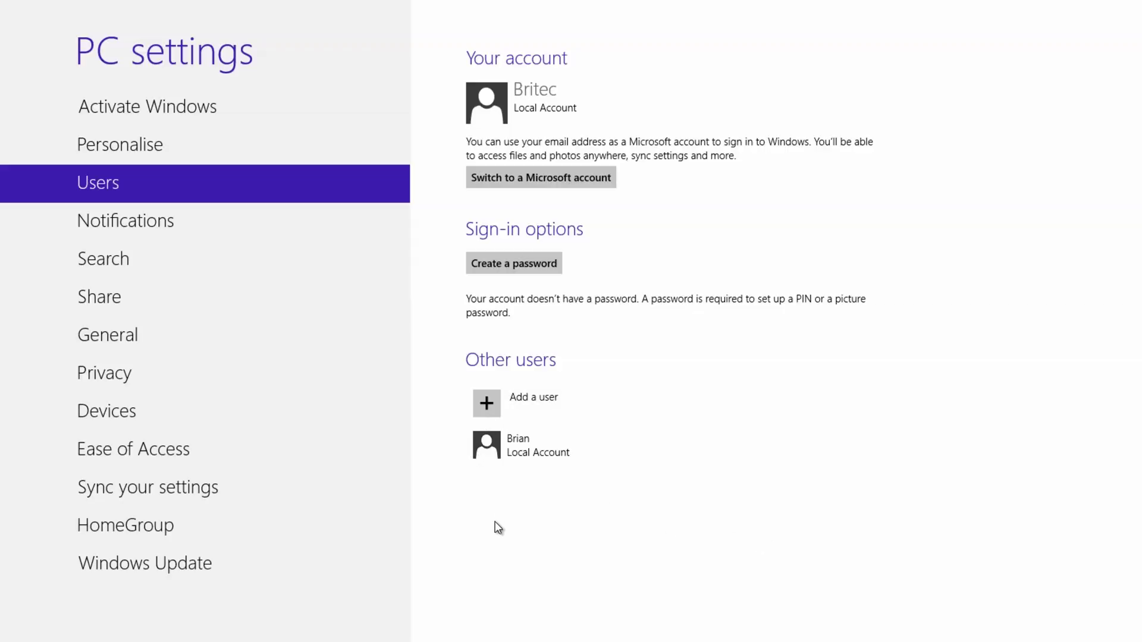
pyautogui.hotkey('alt', 'Tab')
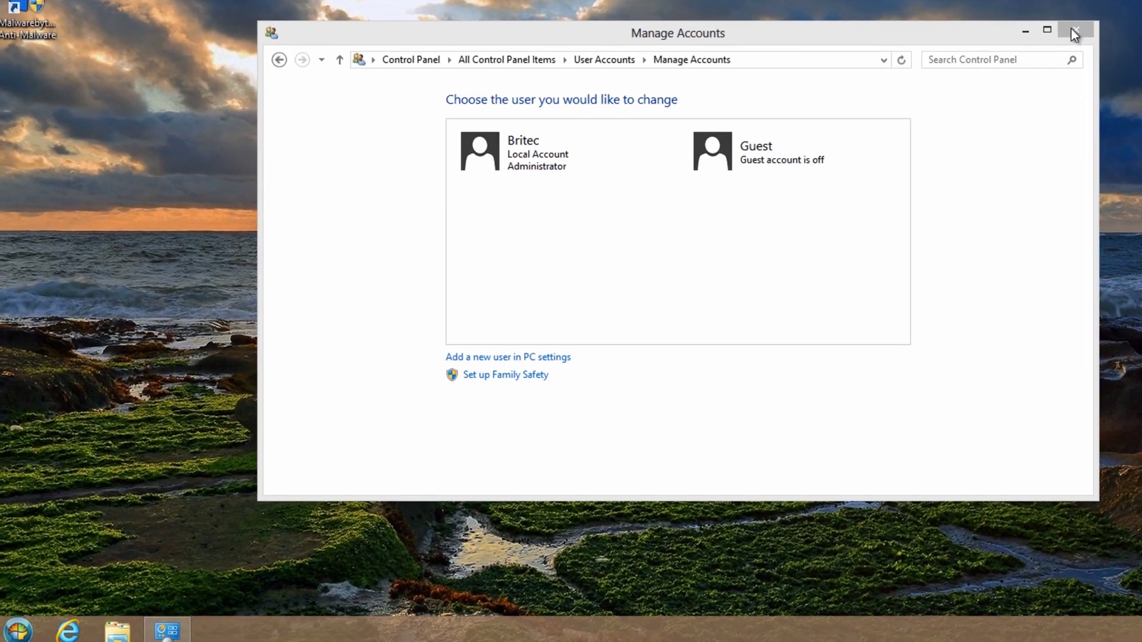
# - Close Manage Accounts and reopen Control Panel's list of all user accounts
pyautogui.click(926, 116)
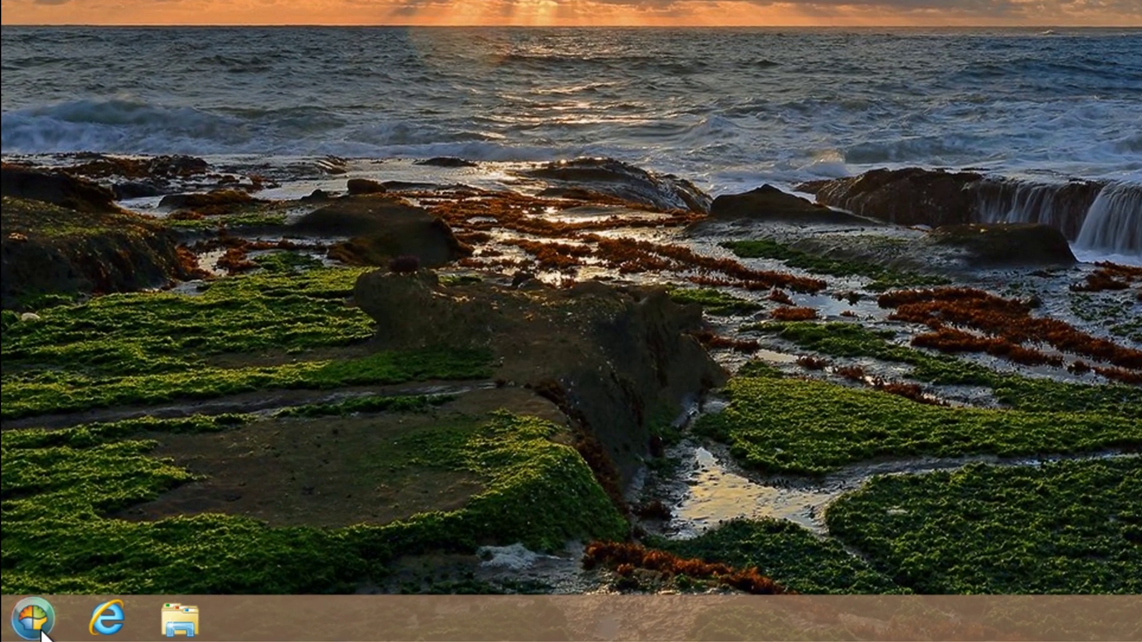
pyautogui.click(13, 634)
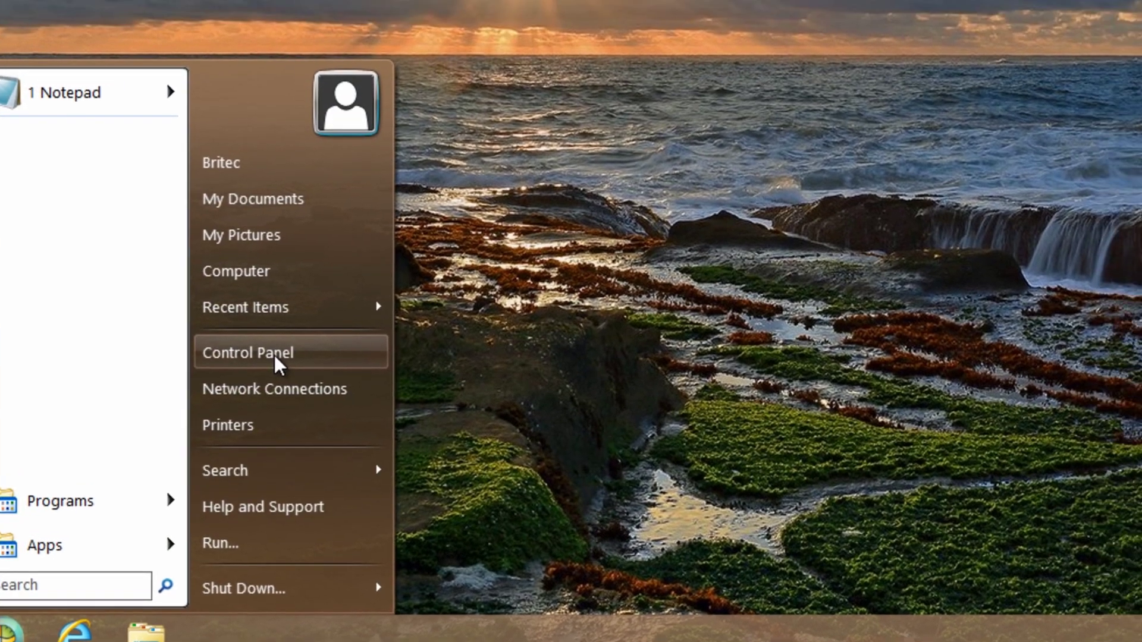
pyautogui.click(309, 331)
pyautogui.scroll(-3, 618, 536)
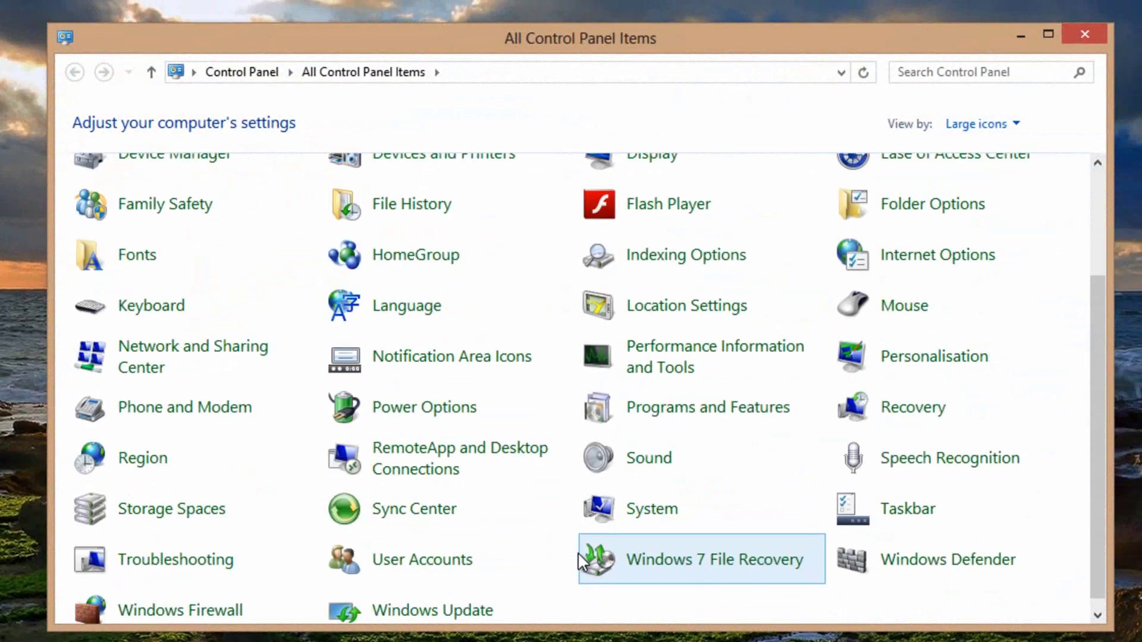
pyautogui.click(441, 548)
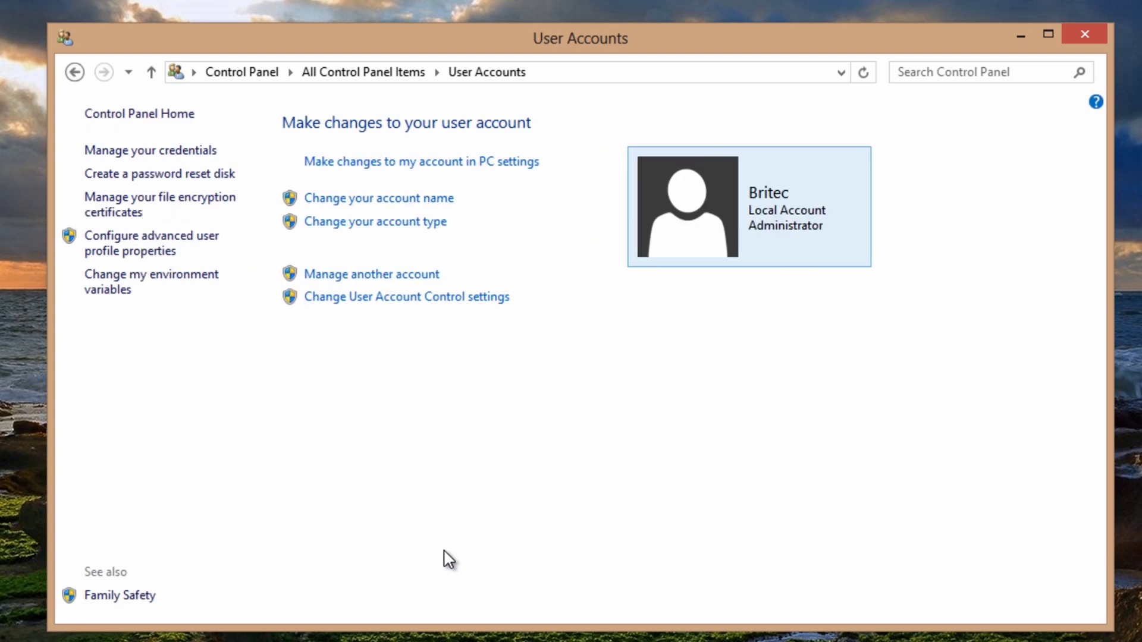
pyautogui.click(364, 276)
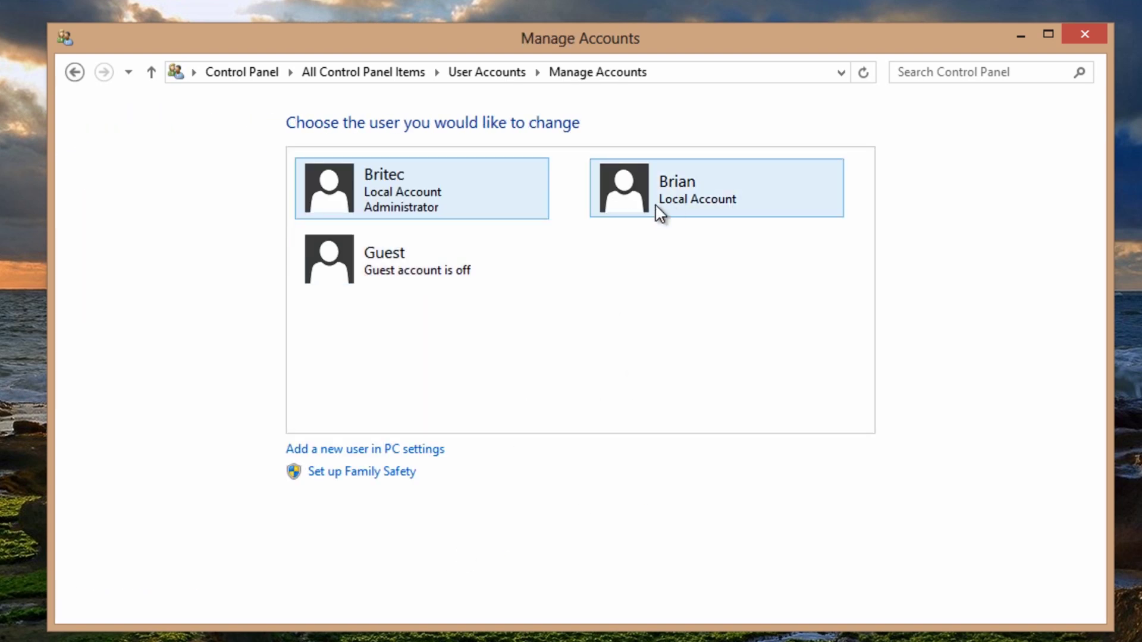
# - Change the new account's type to Administrator and close Control Panel
pyautogui.click(689, 207)
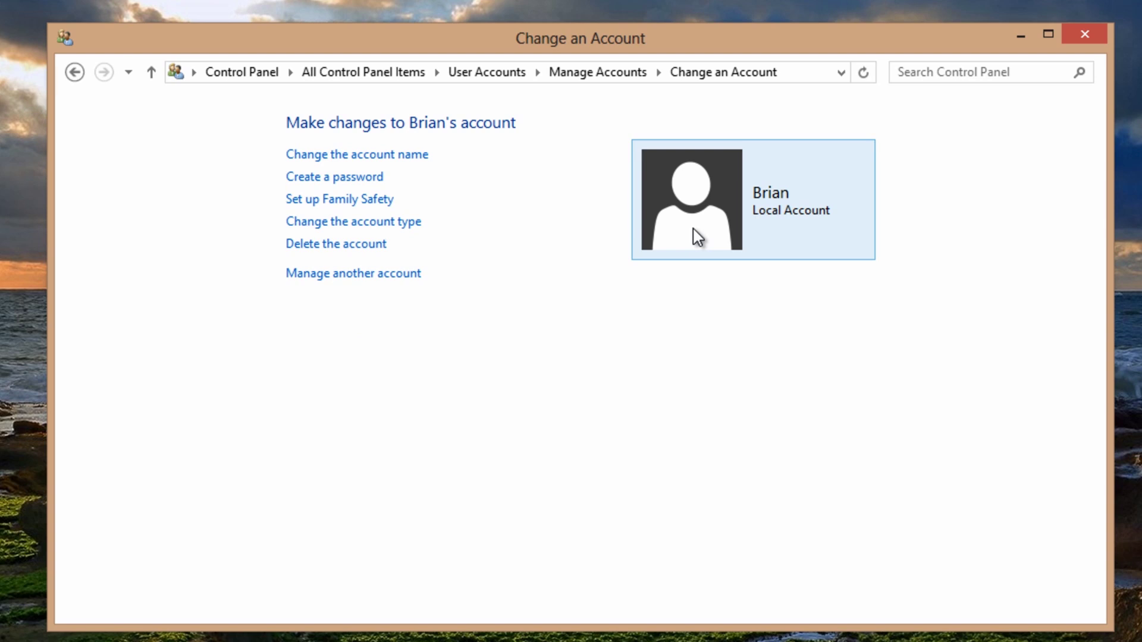
pyautogui.click(384, 222)
pyautogui.click(292, 292)
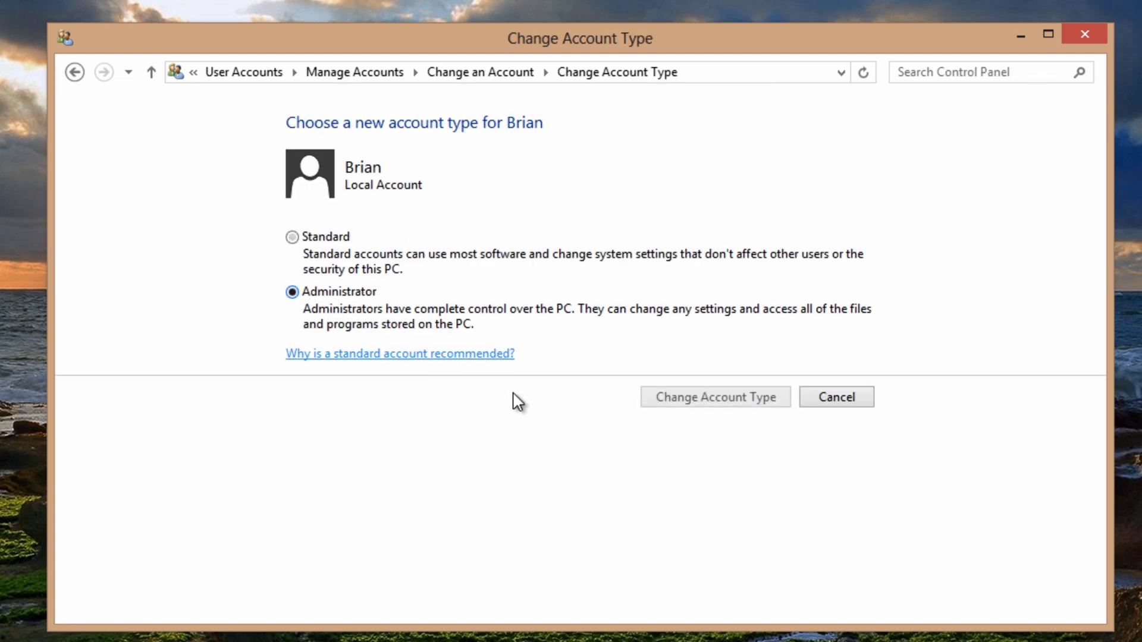
pyautogui.click(708, 402)
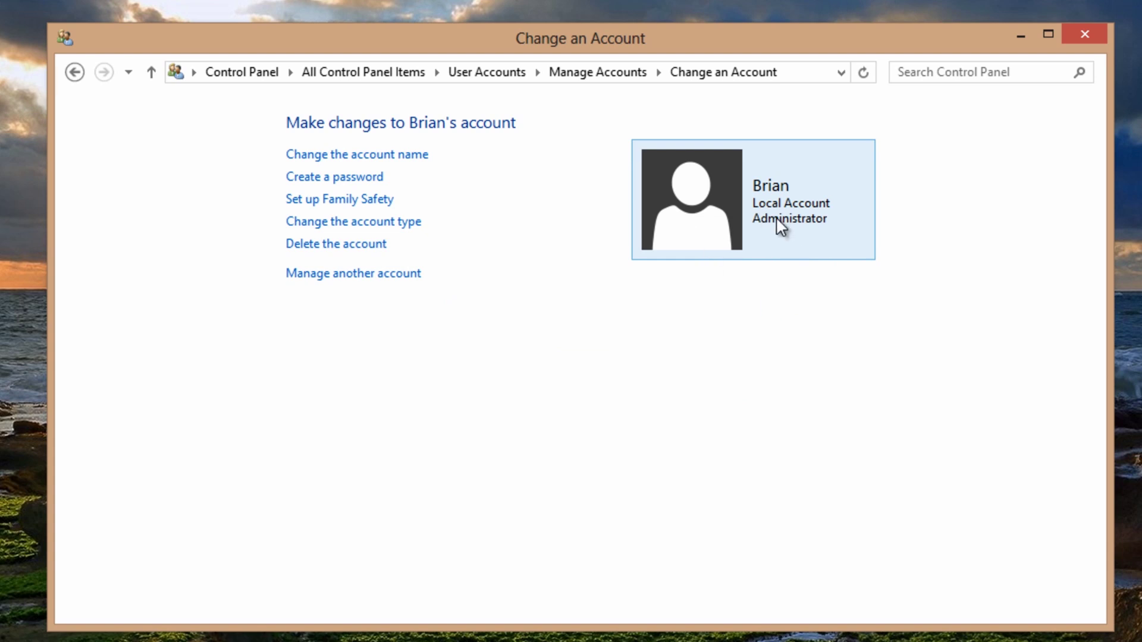
pyautogui.click(1084, 35)
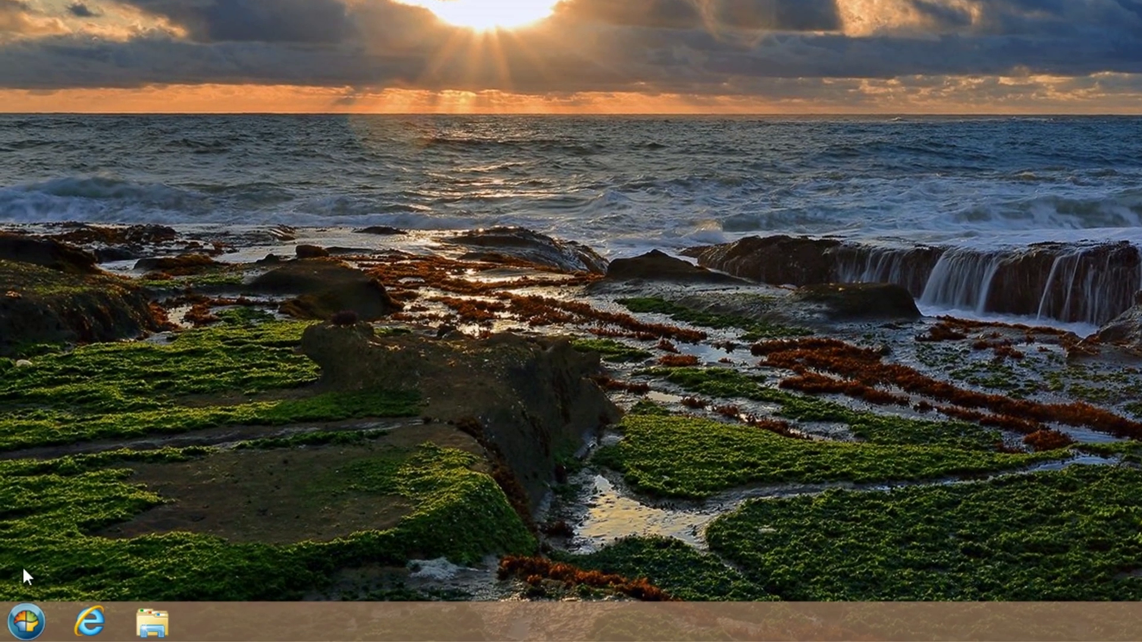
# - Browse to C:\Users in File Explorer to check its folders, then close the window
pyautogui.click(26, 621)
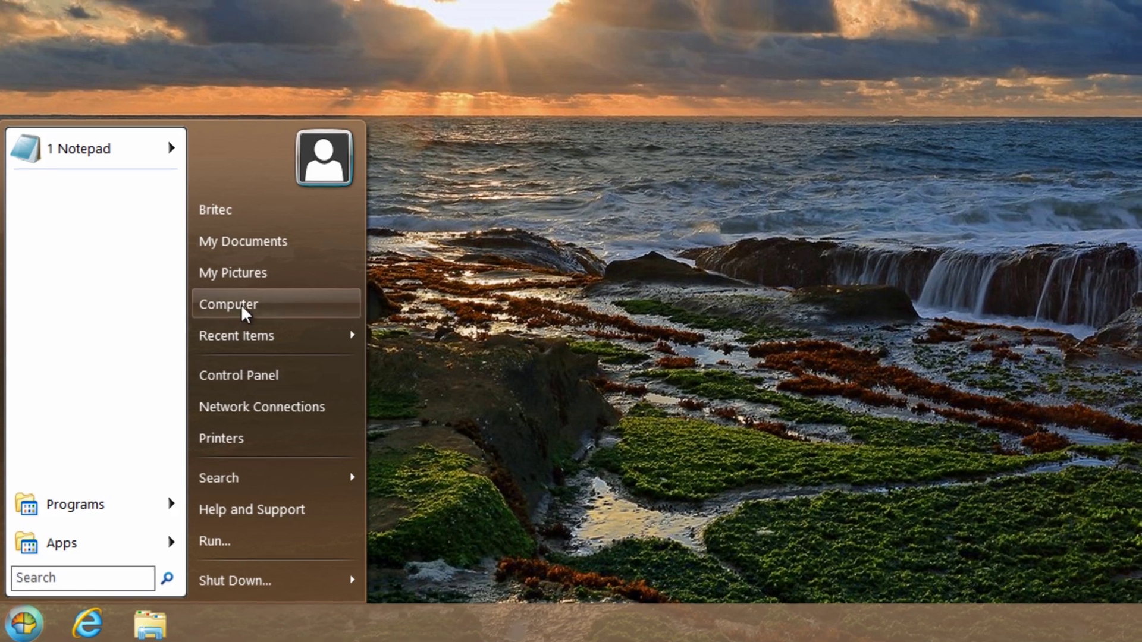
pyautogui.click(240, 304)
pyautogui.doubleClick(340, 173)
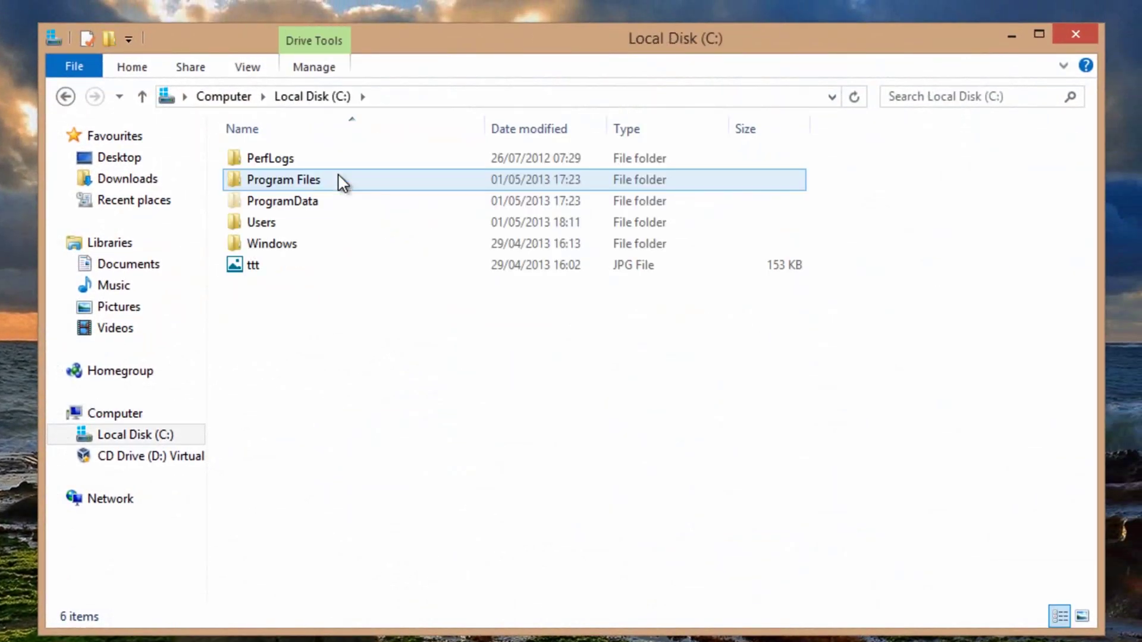
pyautogui.doubleClick(257, 226)
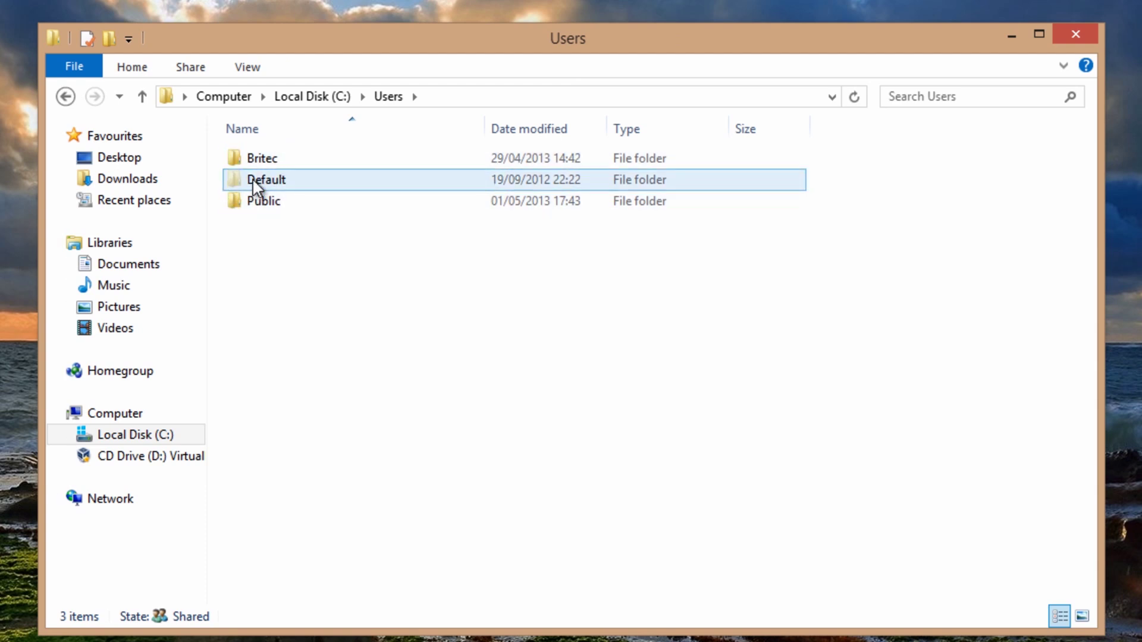
pyautogui.click(1076, 34)
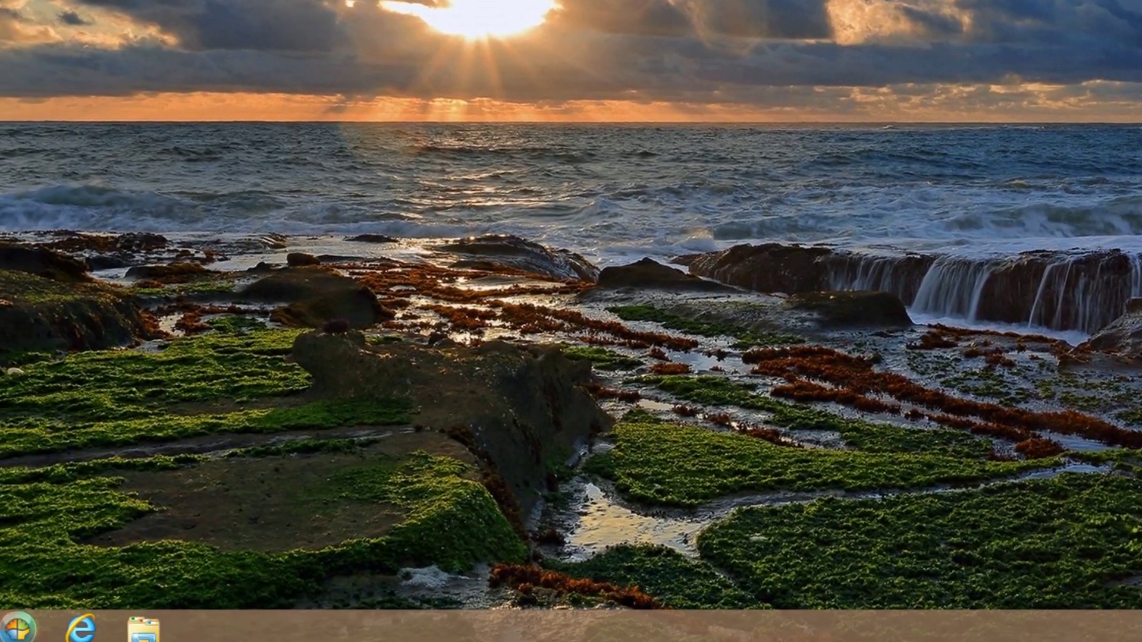
# - Log off, sign in to the new local account, and go to its desktop
pyautogui.click(27, 622)
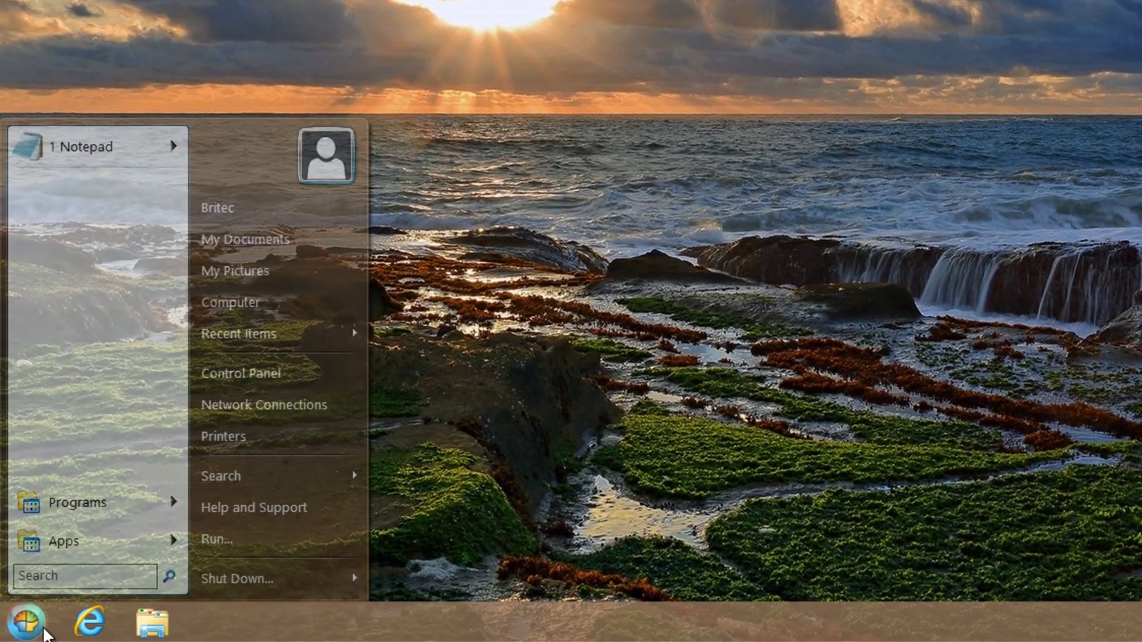
pyautogui.moveTo(351, 578)
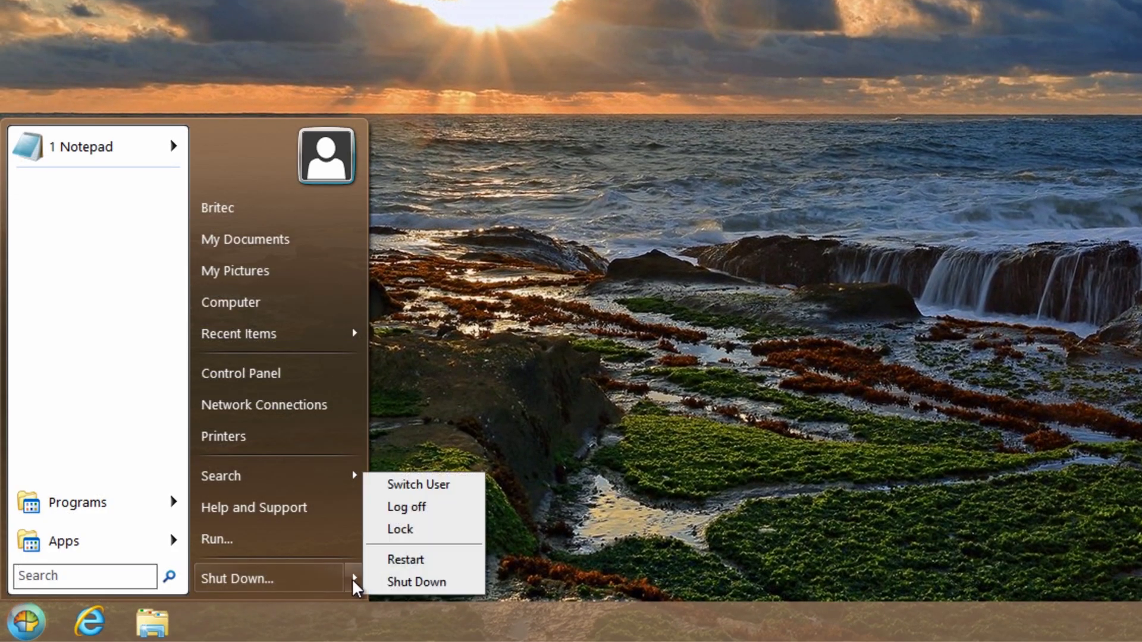
pyautogui.click(407, 528)
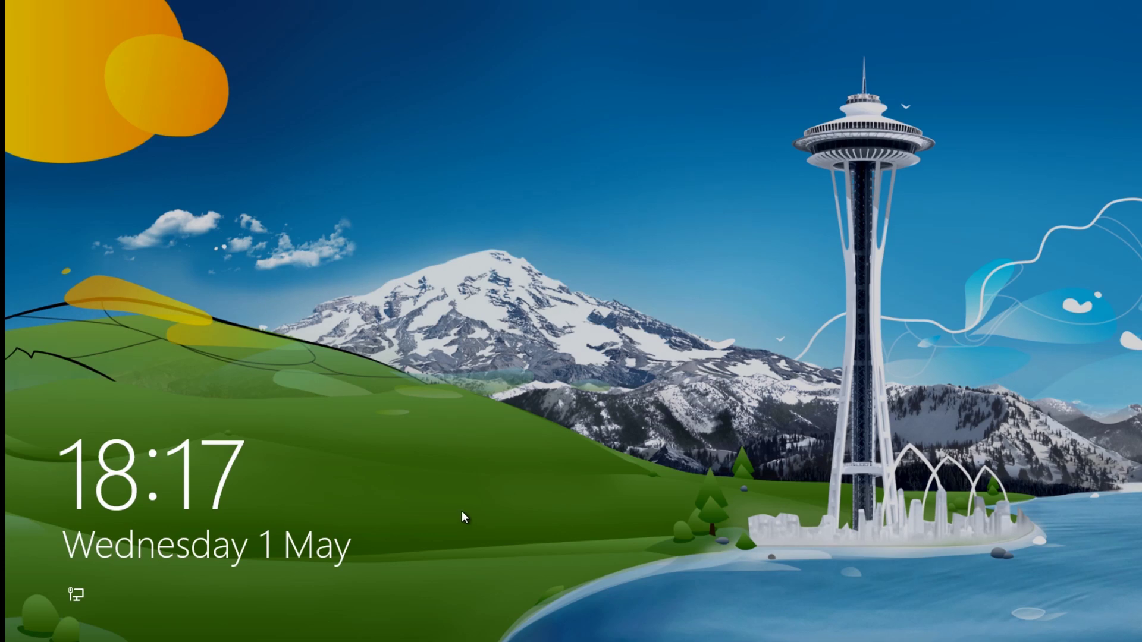
pyautogui.click(77, 593)
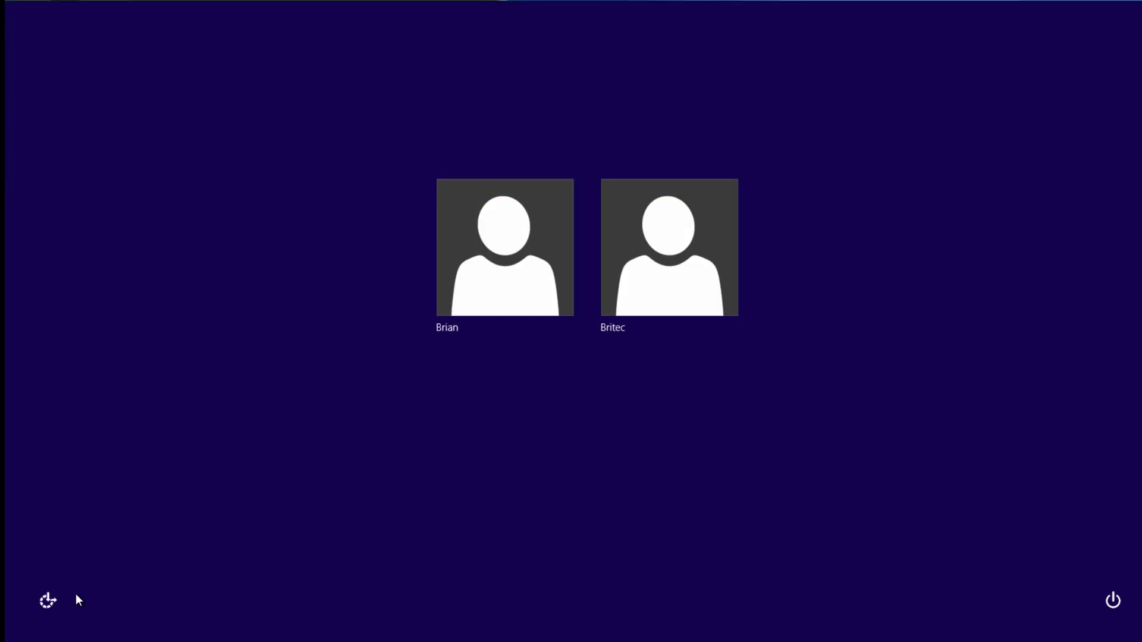
pyautogui.click(481, 246)
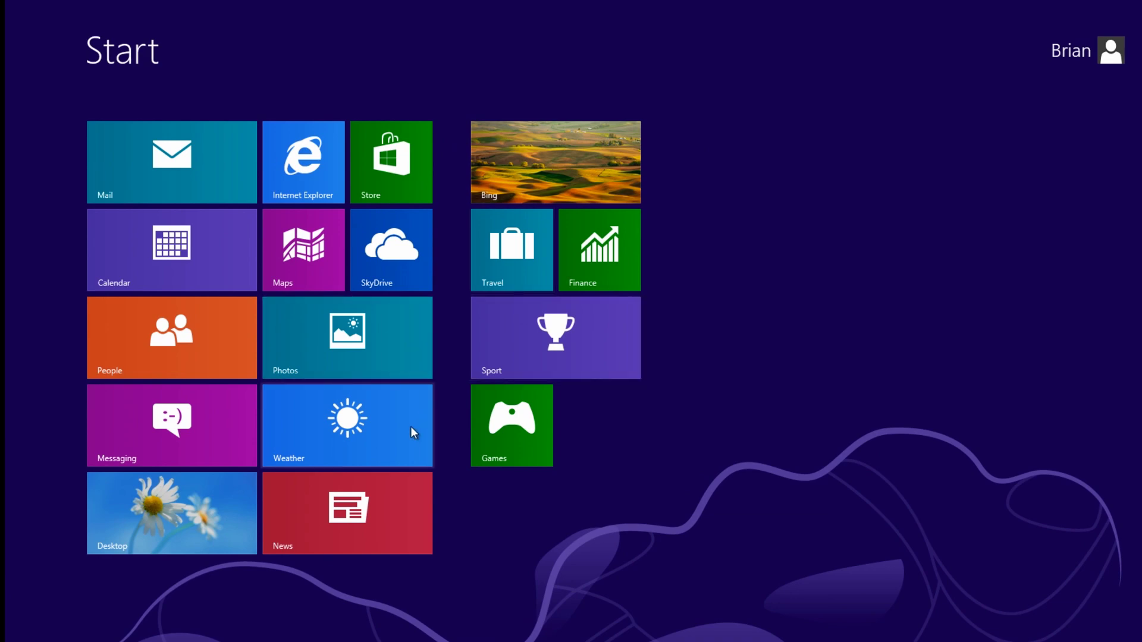
pyautogui.click(169, 504)
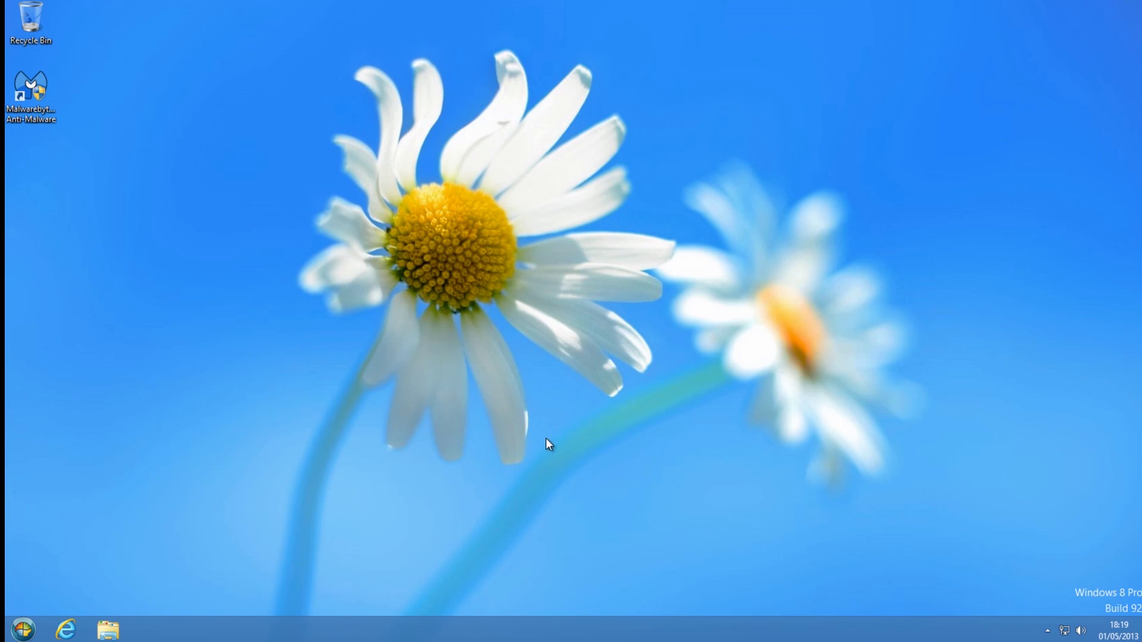
# - Apply Classic Shell's Windows Vista/Windows 7 Start menu style, confirming the reset, and save
pyautogui.click(18, 628)
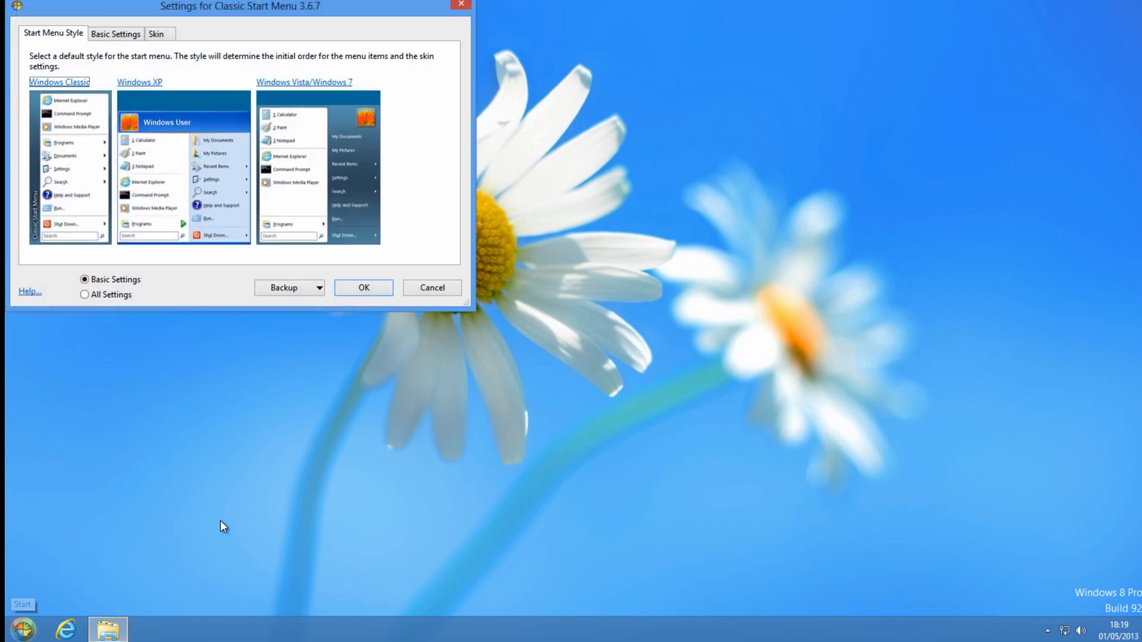
pyautogui.click(321, 188)
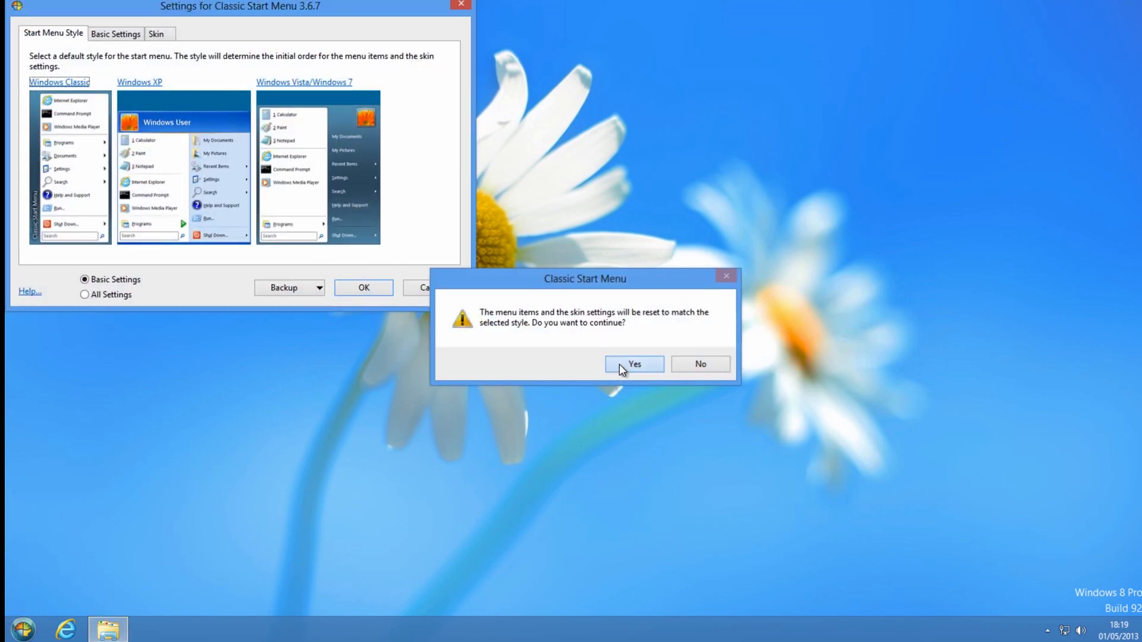
pyautogui.click(619, 364)
pyautogui.click(326, 182)
pyautogui.click(618, 363)
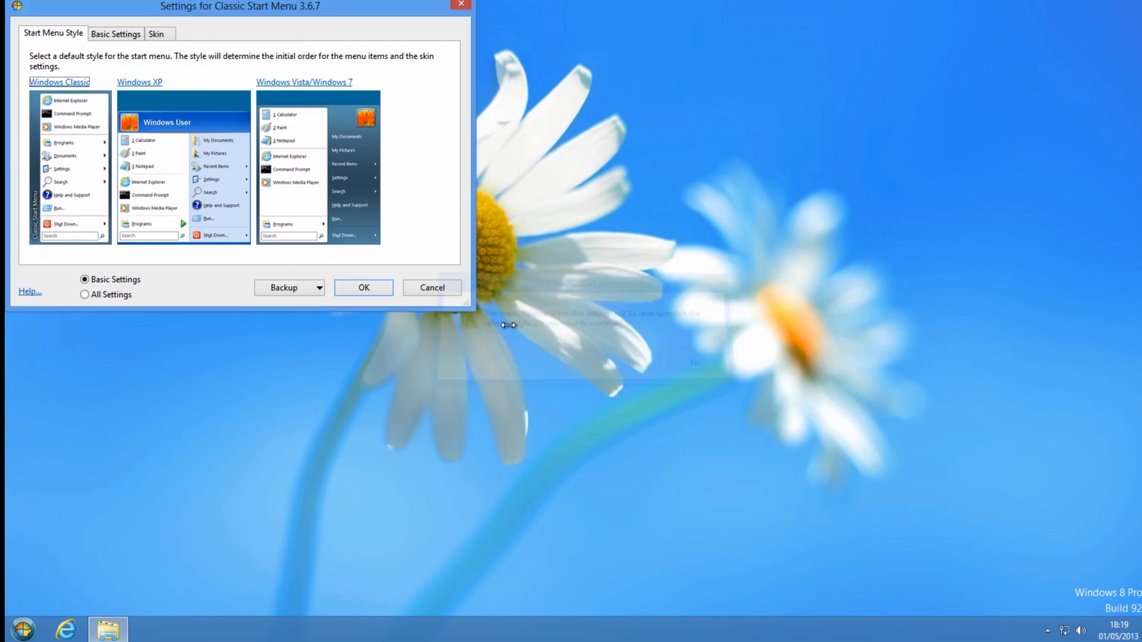
pyautogui.click(363, 288)
# - Navigate File Explorer through Local Disk (C:) and Users to the Britec profile folder
pyautogui.click(24, 623)
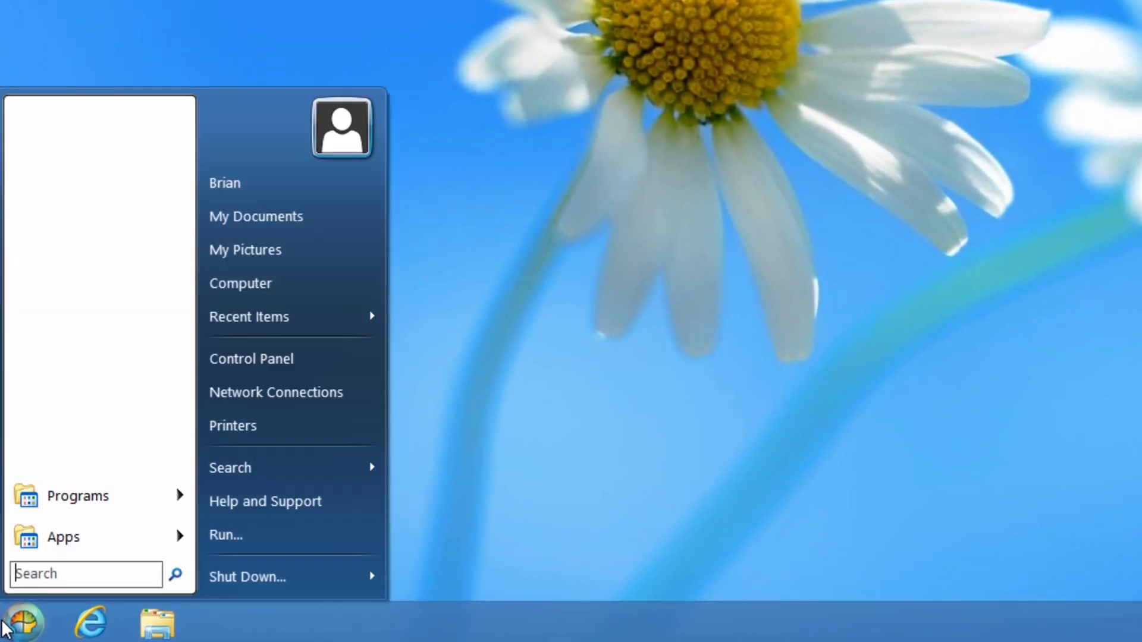
pyautogui.click(279, 292)
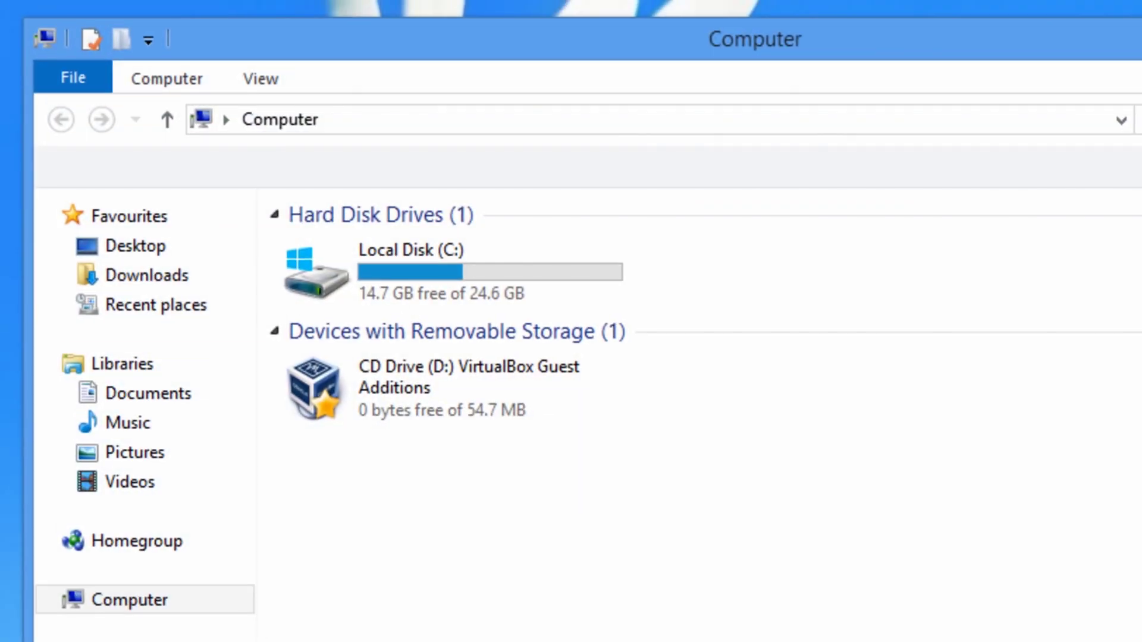
pyautogui.doubleClick(376, 258)
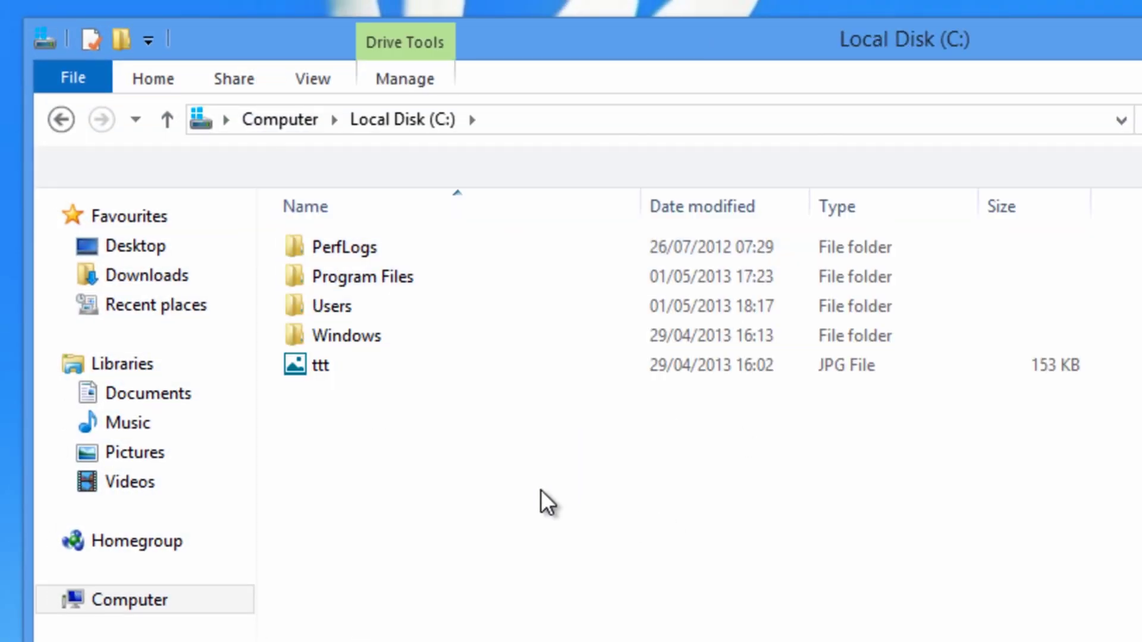
pyautogui.doubleClick(334, 297)
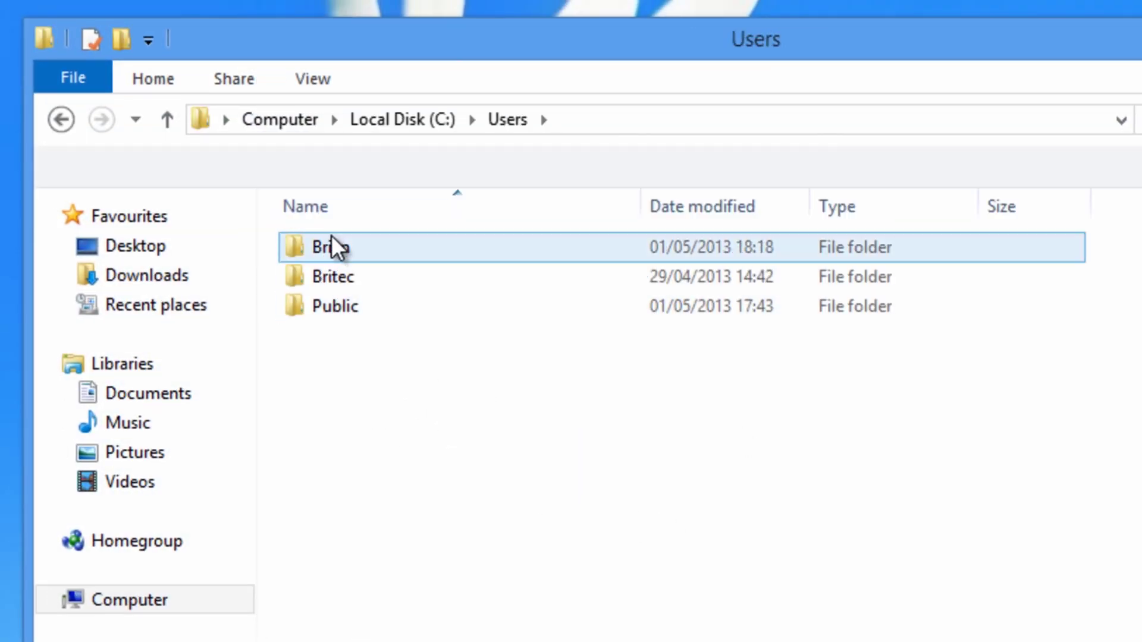
pyautogui.doubleClick(310, 274)
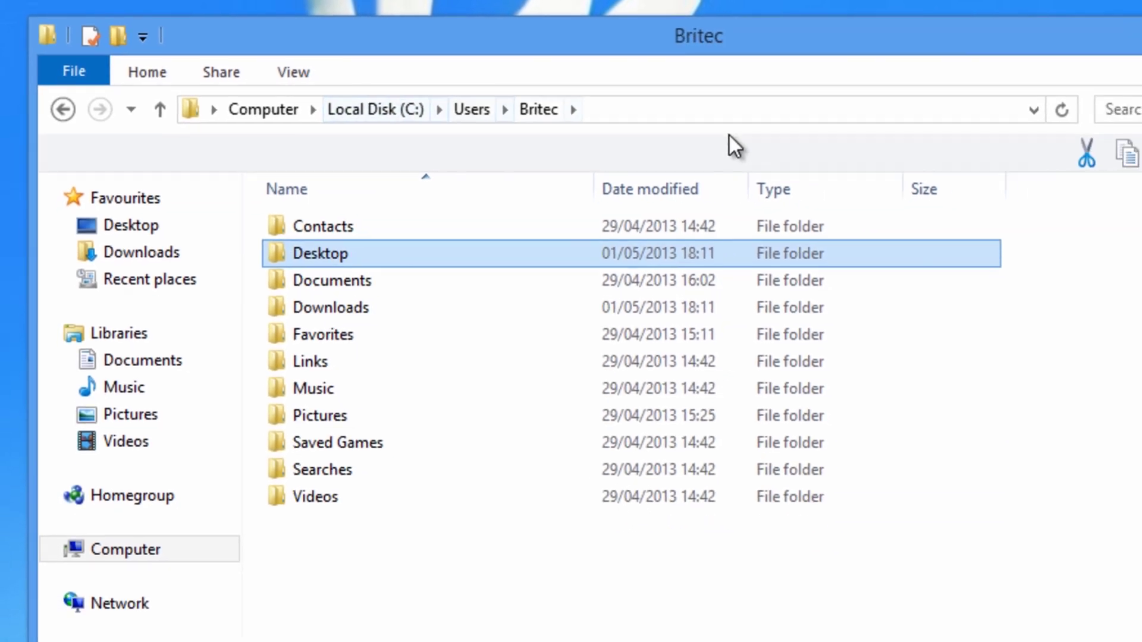
pyautogui.click(294, 72)
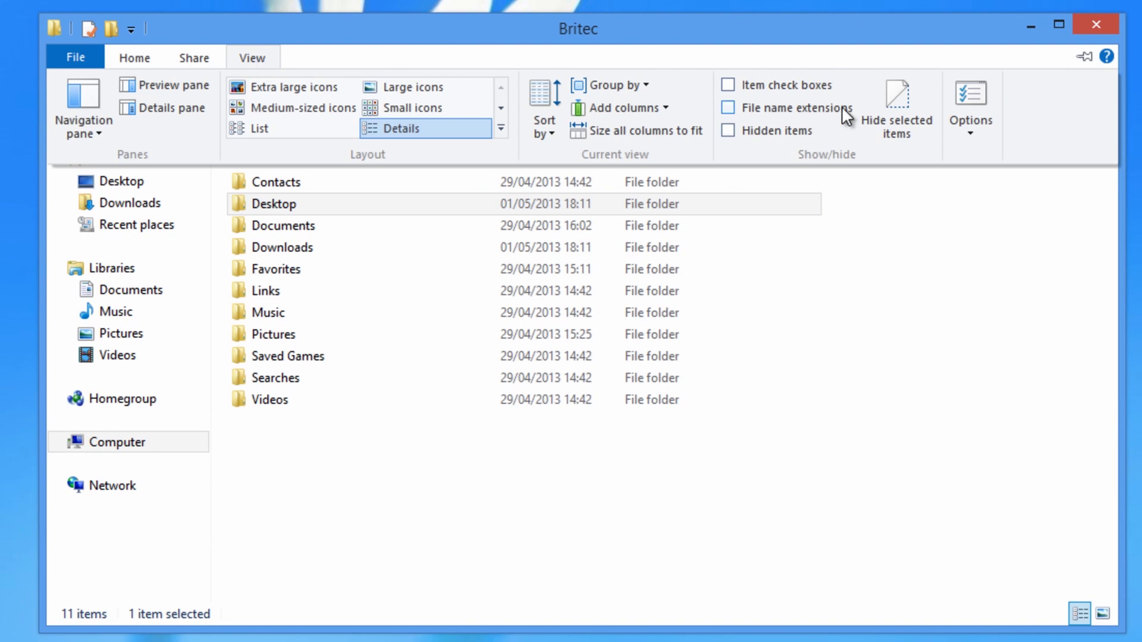
# - In Folder Options, show hidden files, folders and drives and protected operating system files
pyautogui.click(973, 93)
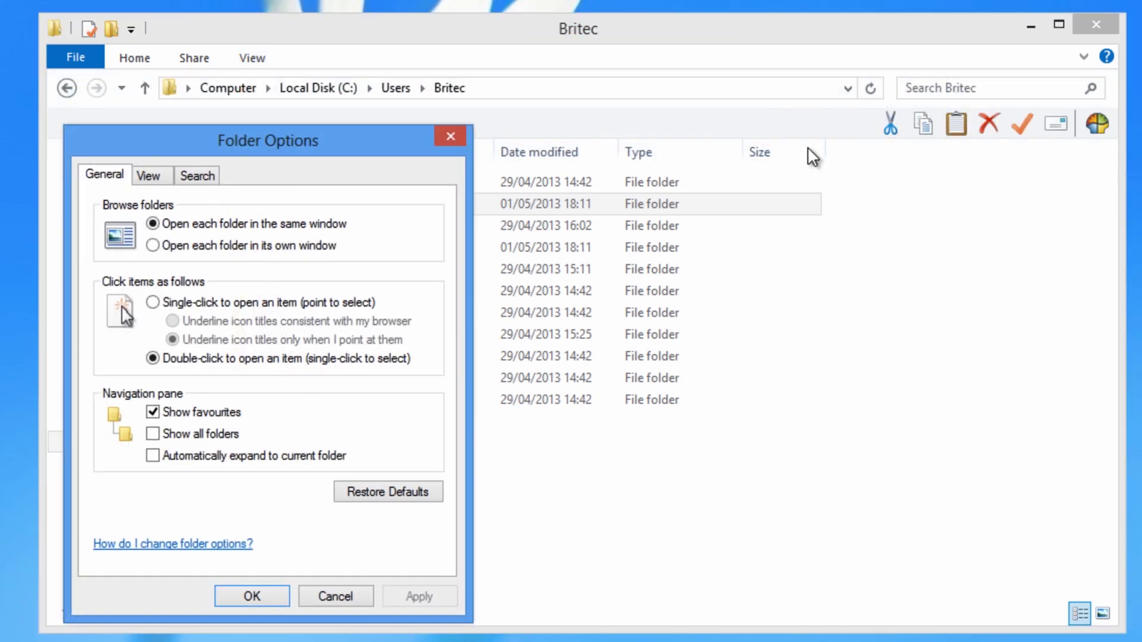
pyautogui.click(152, 174)
pyautogui.click(148, 464)
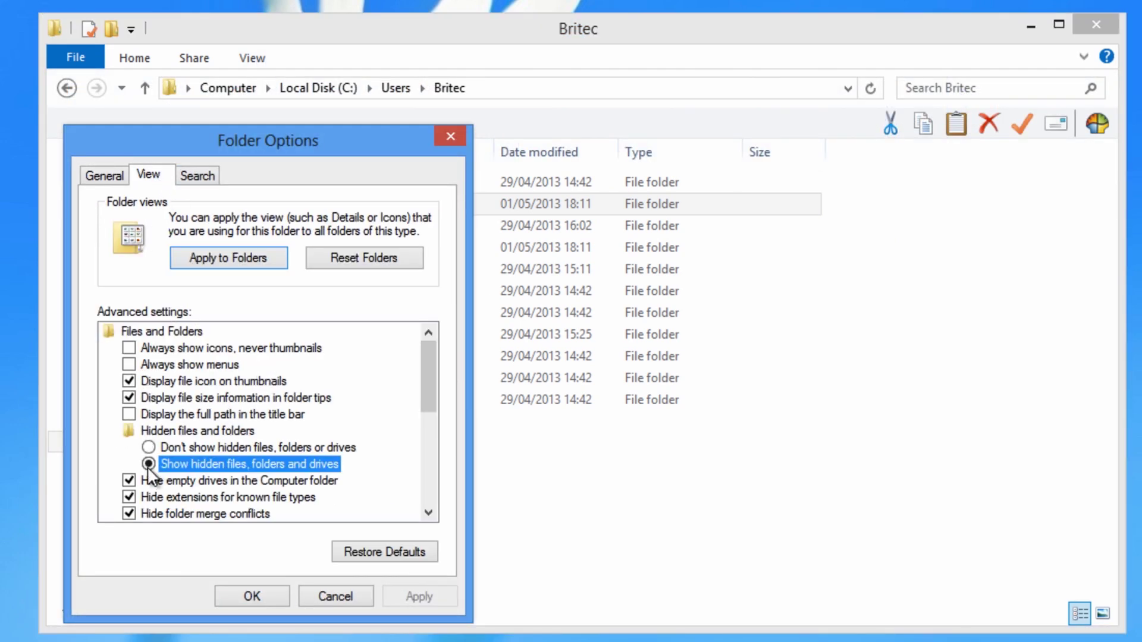
pyautogui.moveTo(426, 370); pyautogui.dragTo(425, 408)
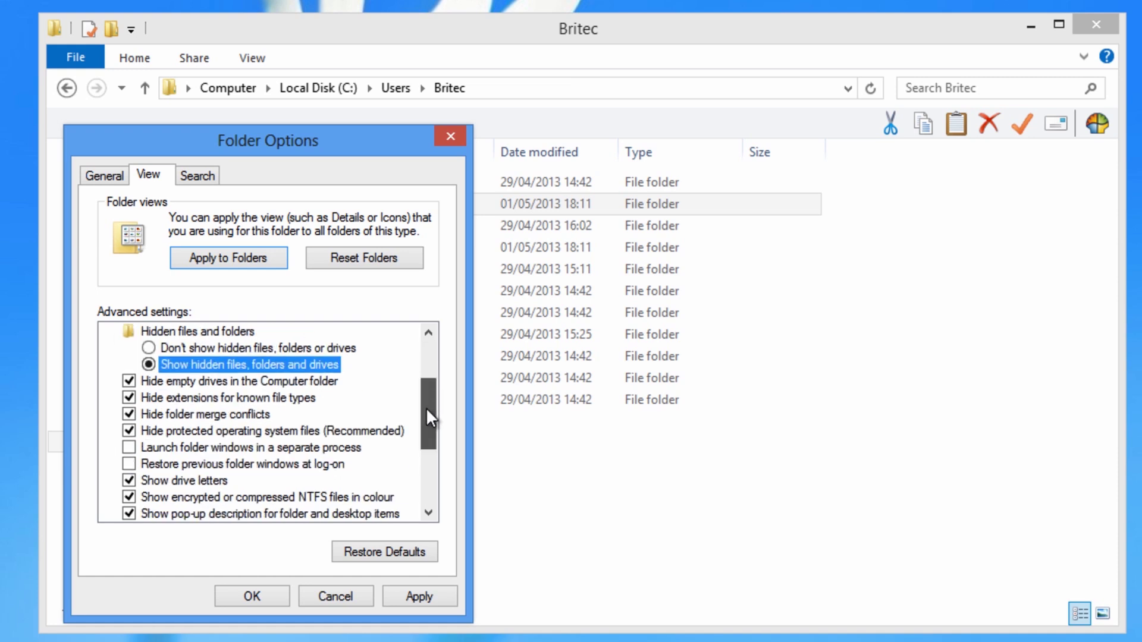
pyautogui.click(129, 430)
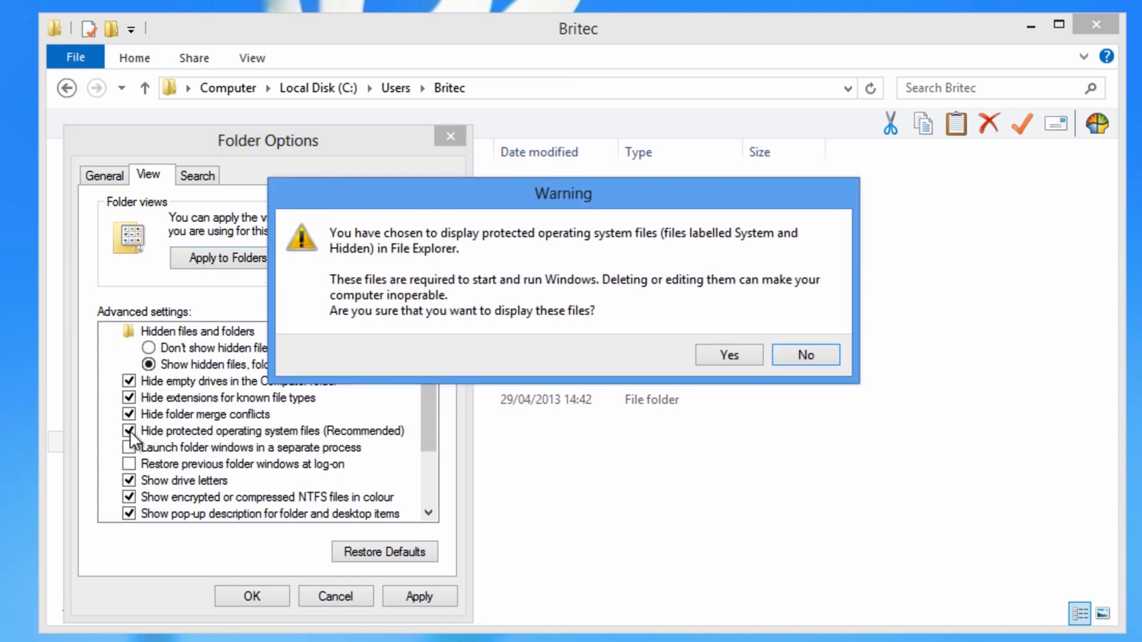
pyautogui.click(729, 355)
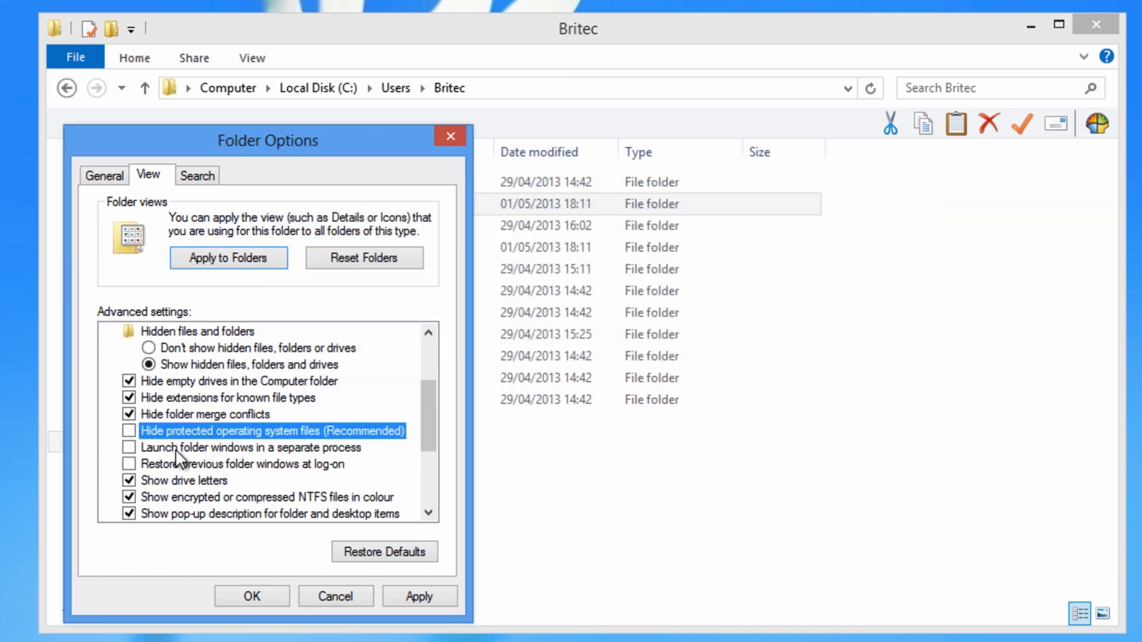
# - Show known file extensions, copy the twelve Britec folders (AppData through Videos), and open the new profile folder
pyautogui.click(128, 397)
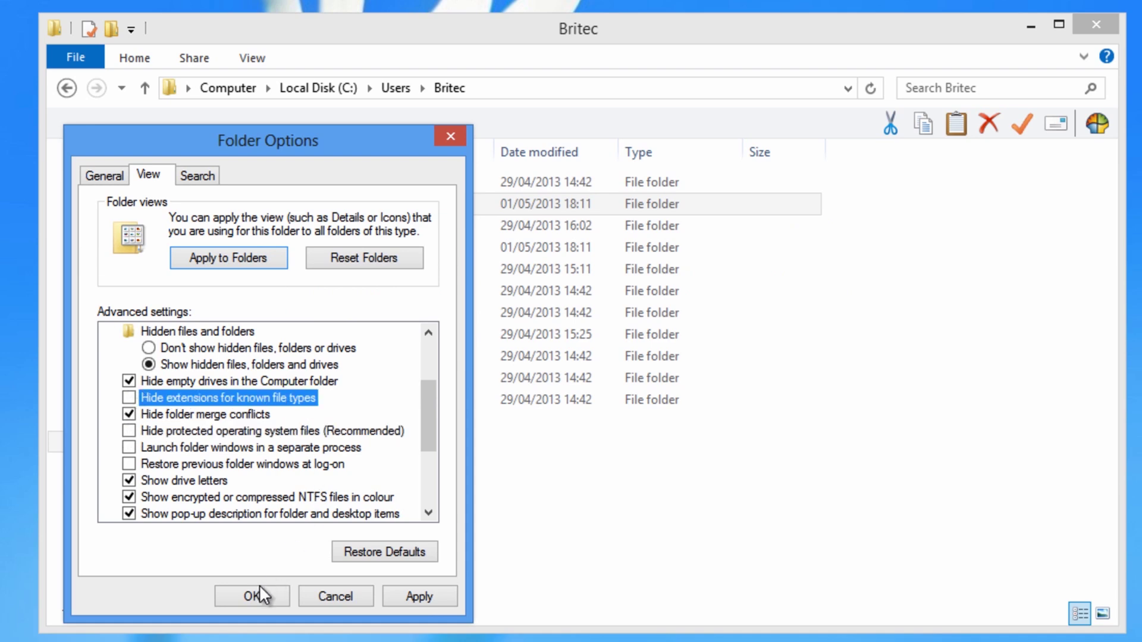
pyautogui.click(271, 604)
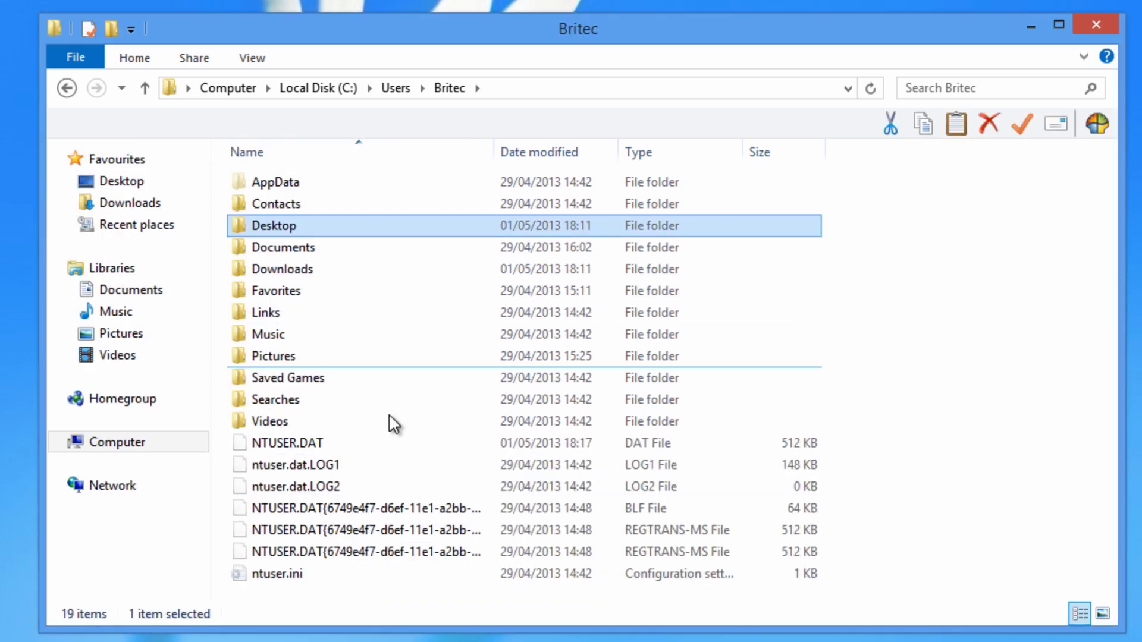
pyautogui.click(262, 183)
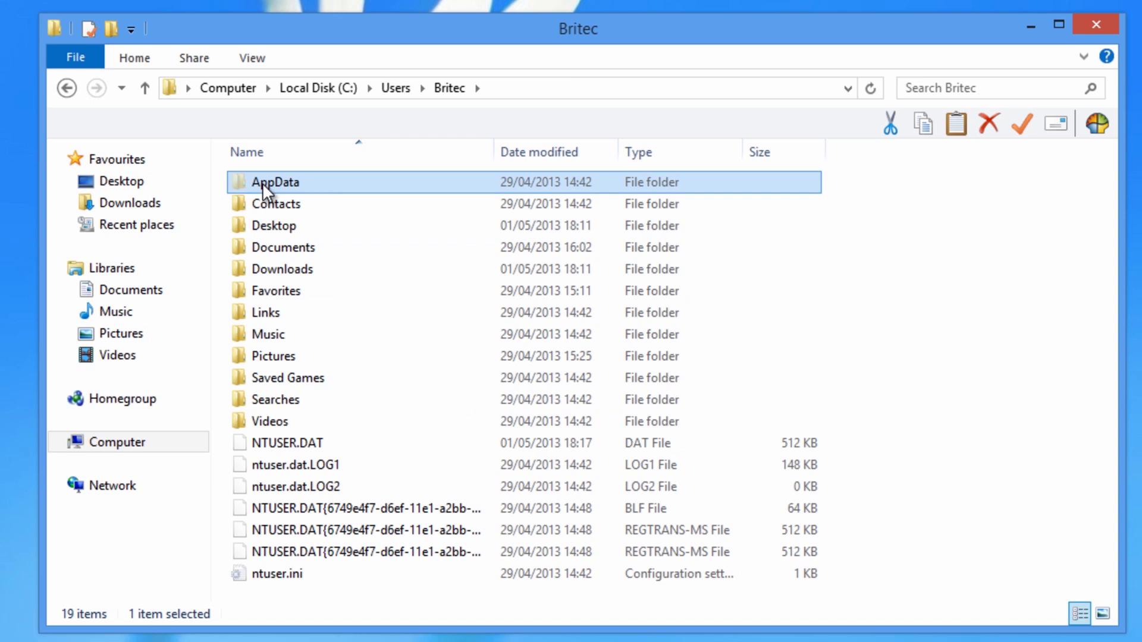
pyautogui.keyDown('shift'); pyautogui.click(277, 426); pyautogui.keyUp('shift')
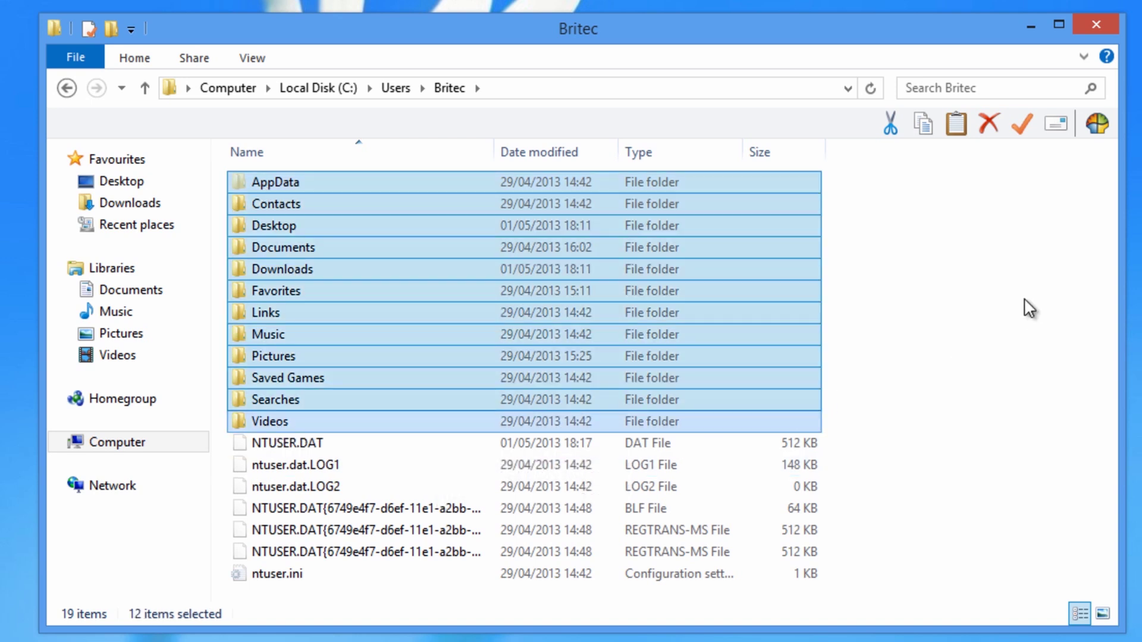
pyautogui.rightClick(294, 305)
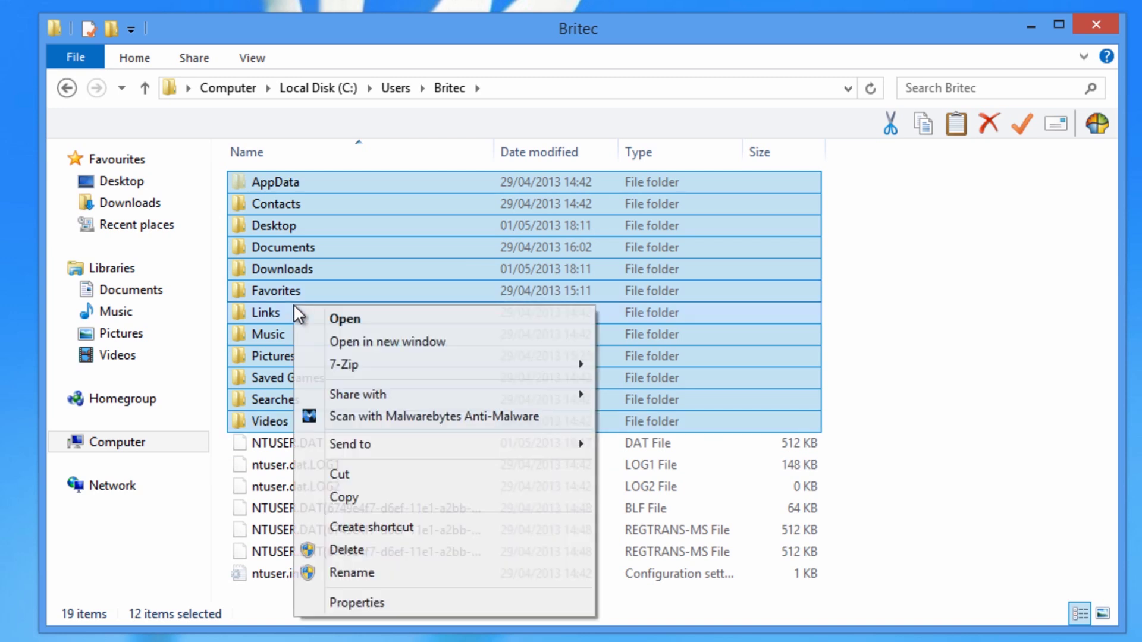
pyautogui.click(356, 496)
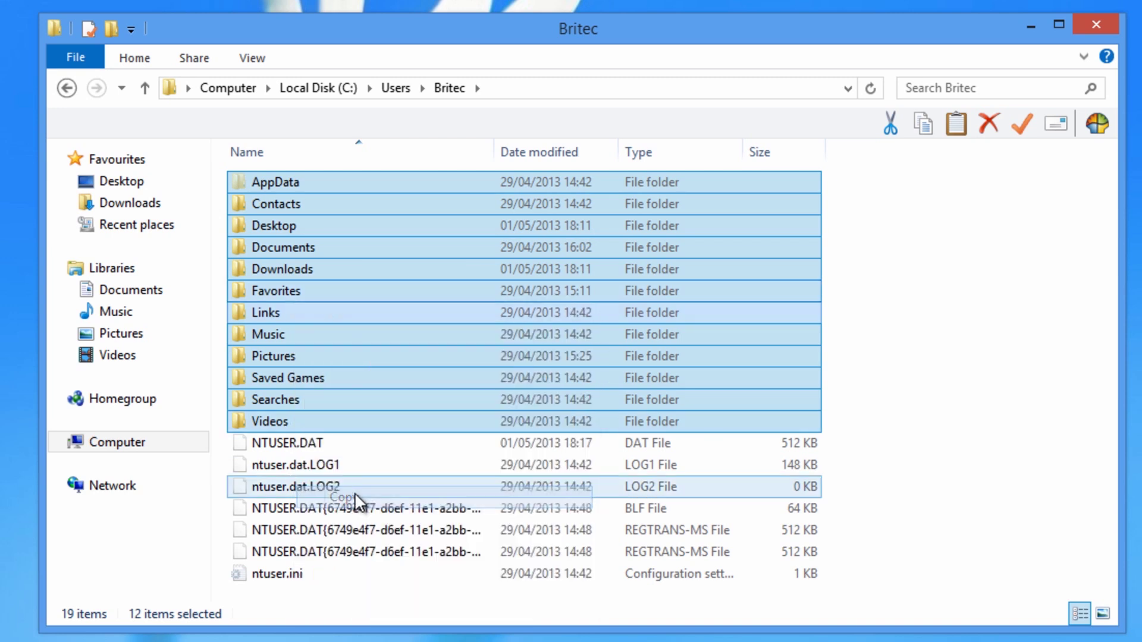
pyautogui.click(66, 89)
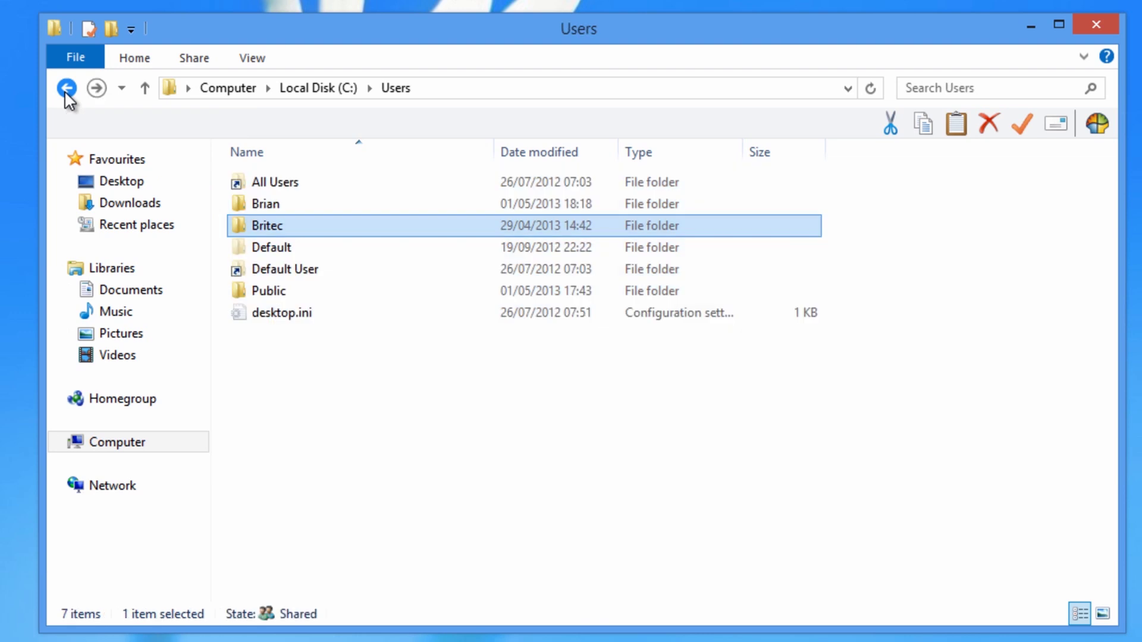
pyautogui.doubleClick(270, 205)
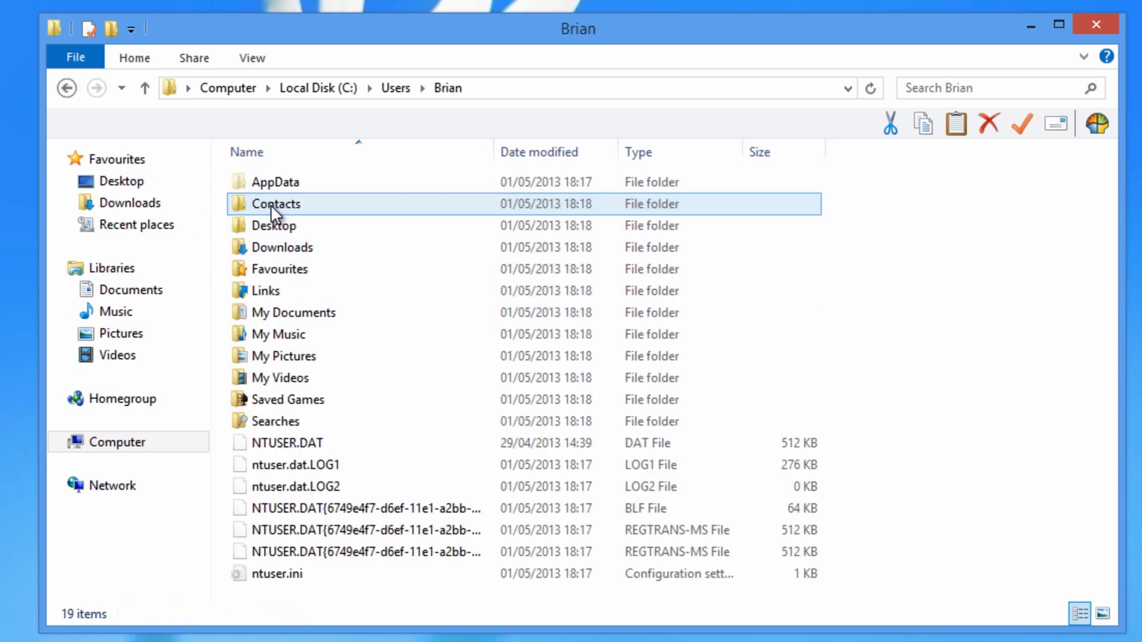
# - Paste the Britec folders into the new profile folder, granting administrator permission for all items
pyautogui.rightClick(221, 308)
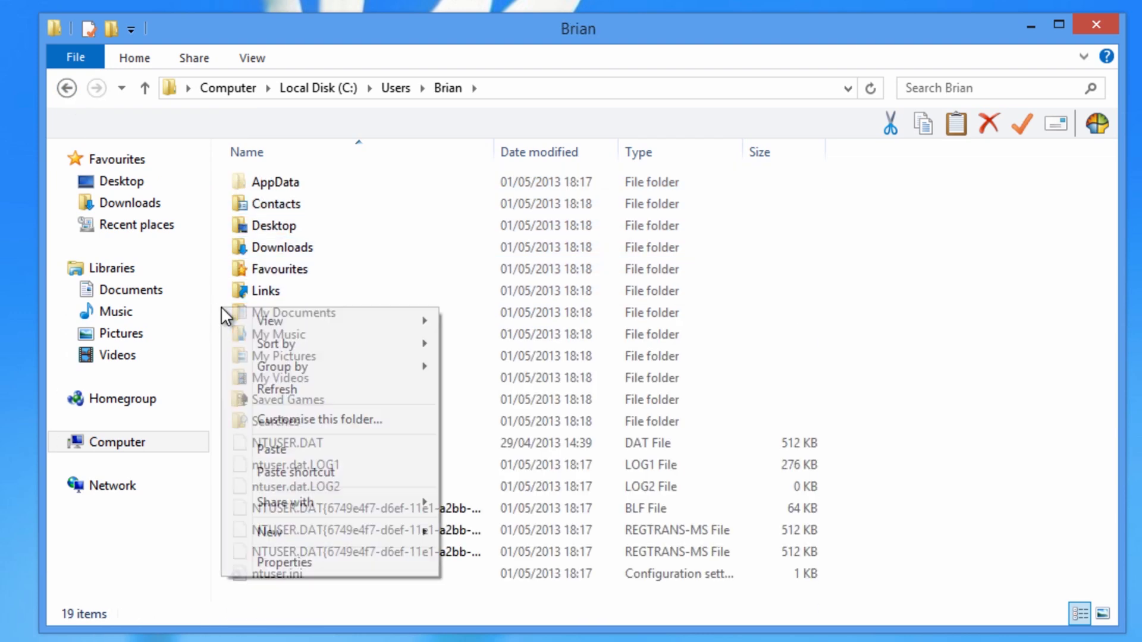
pyautogui.click(290, 454)
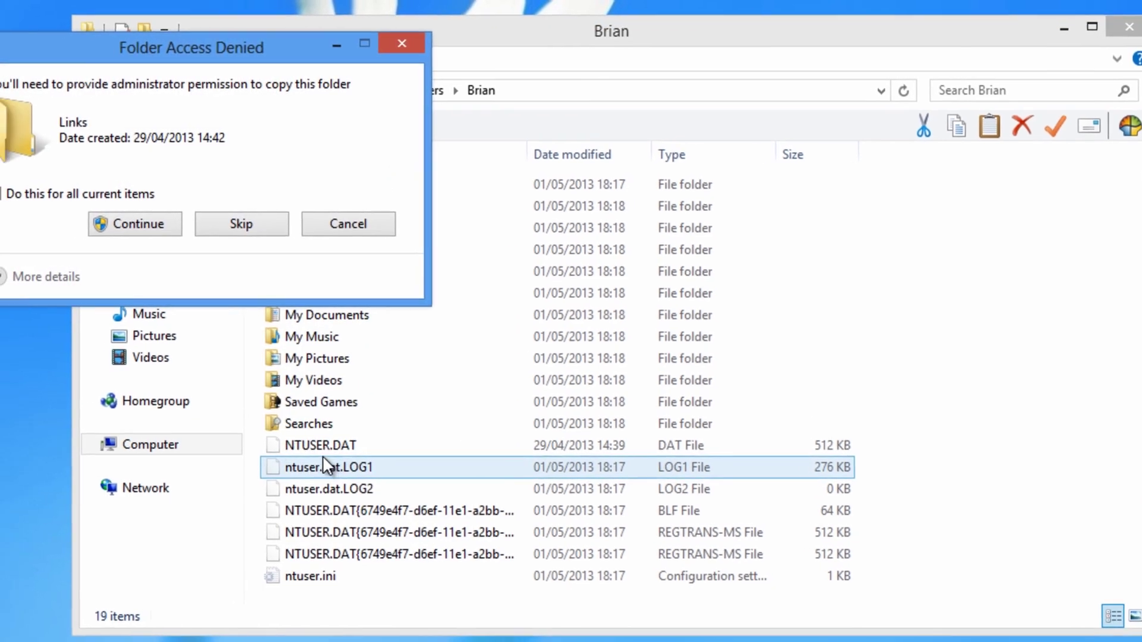
pyautogui.click(65, 199)
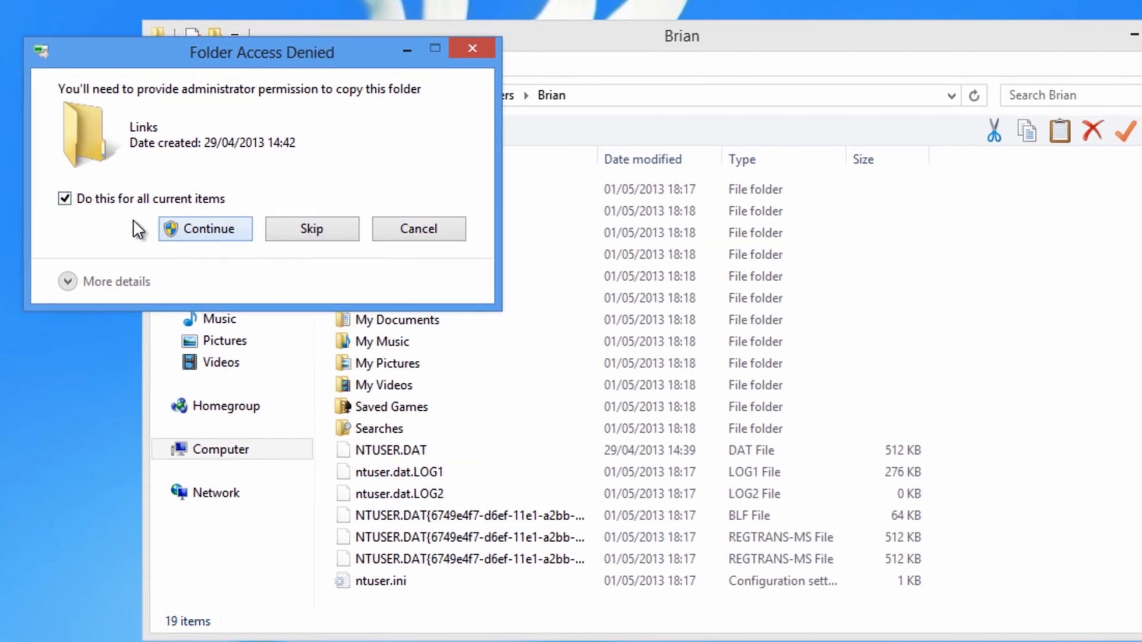
pyautogui.click(213, 230)
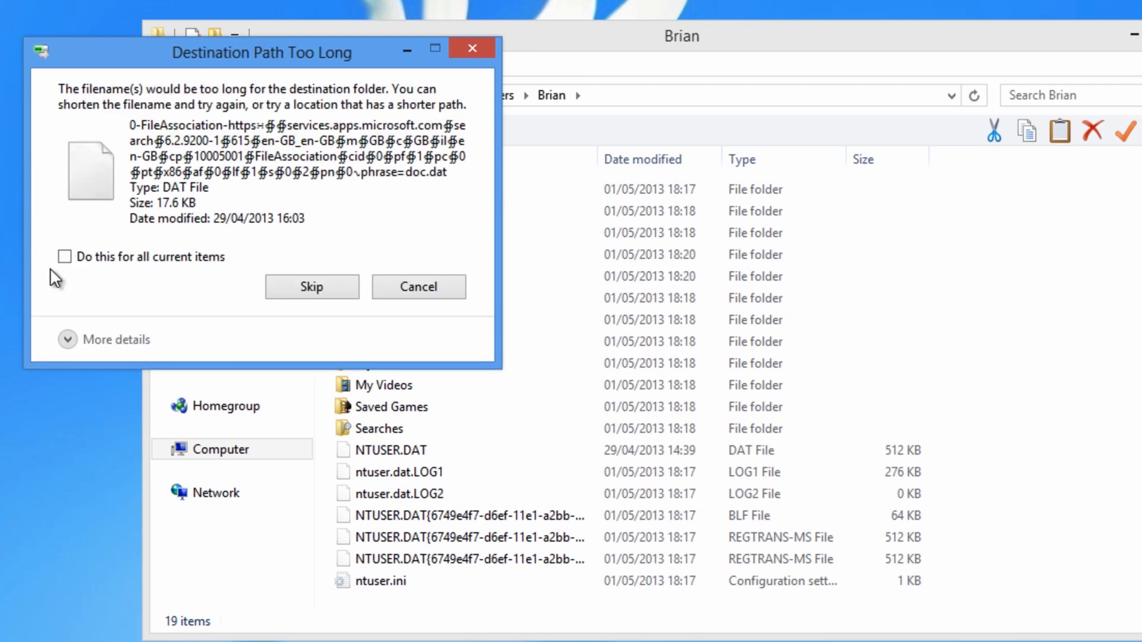
# - Skip all files with too-long paths and replace same-named files in Brian's folder
pyautogui.click(65, 256)
pyautogui.click(299, 290)
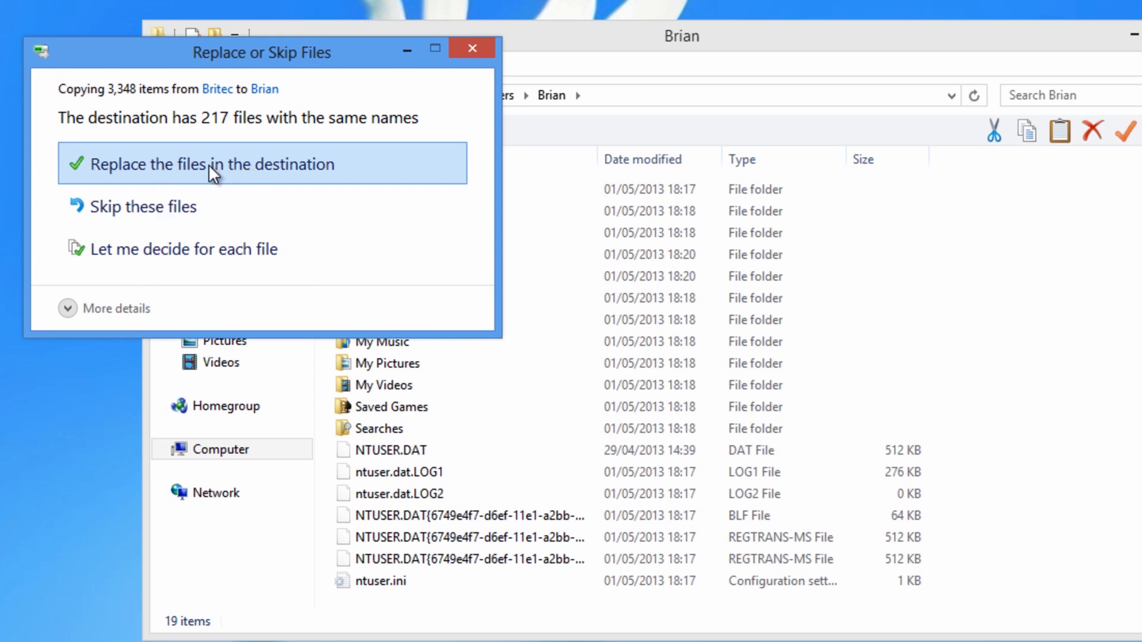
pyautogui.click(192, 163)
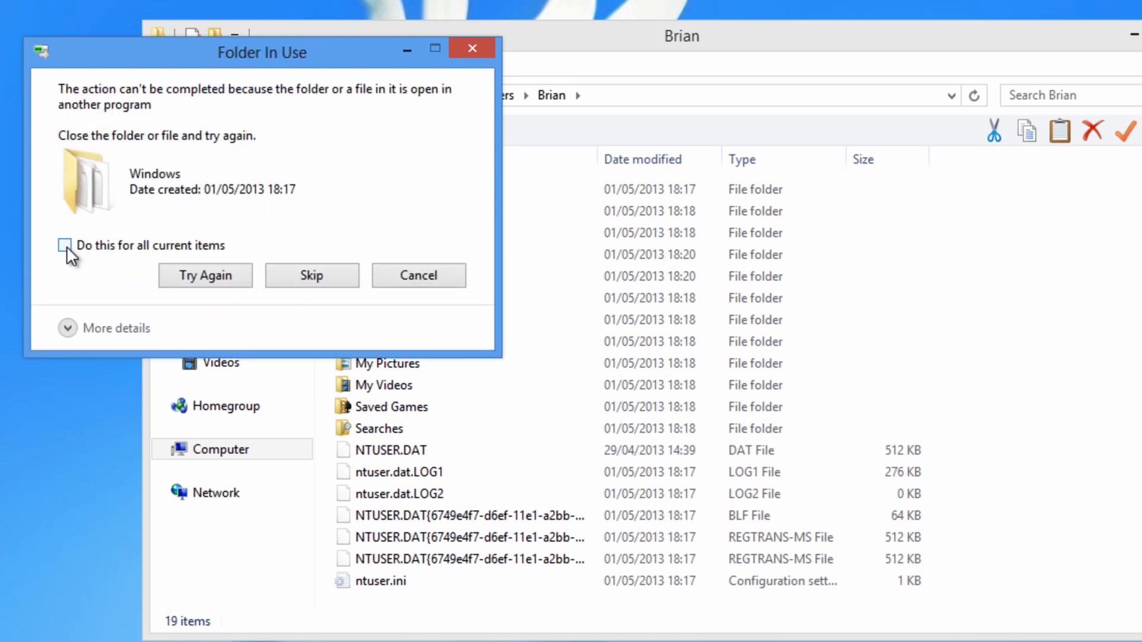
# - Skip all in-use and locked items so the copy finishes, then close the Brian folder
pyautogui.click(65, 245)
pyautogui.click(305, 278)
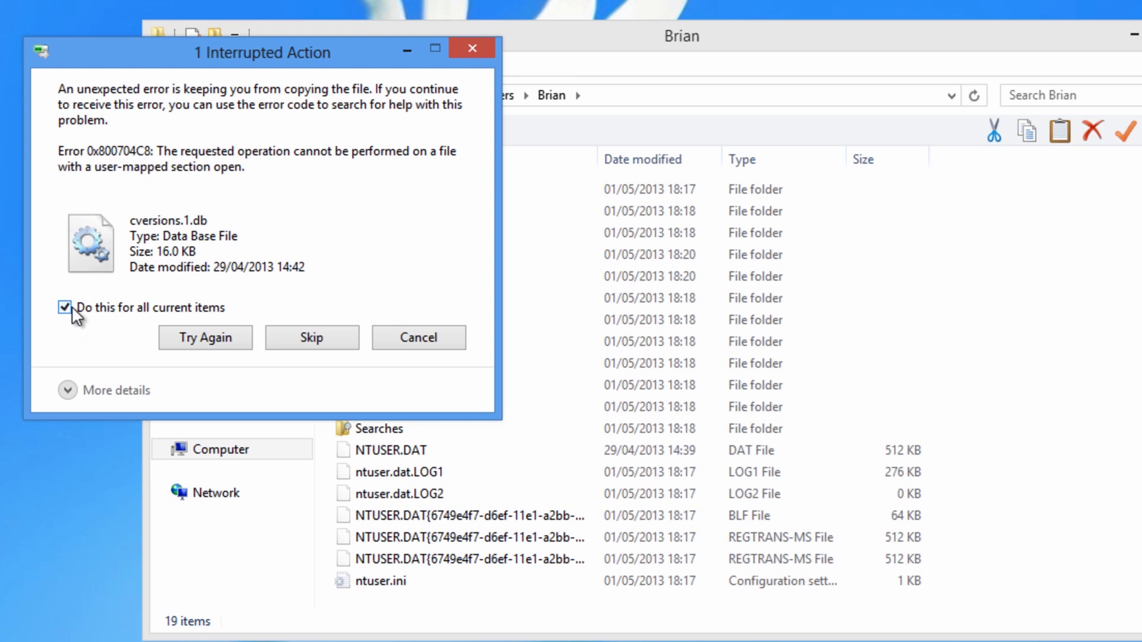
pyautogui.click(308, 338)
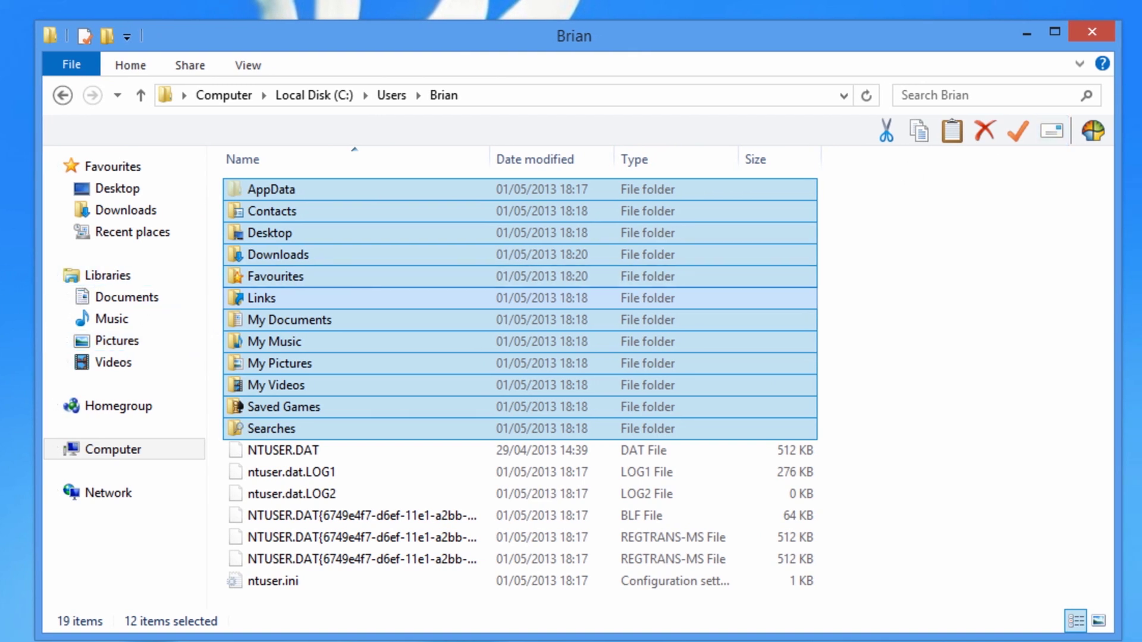
pyautogui.click(1093, 31)
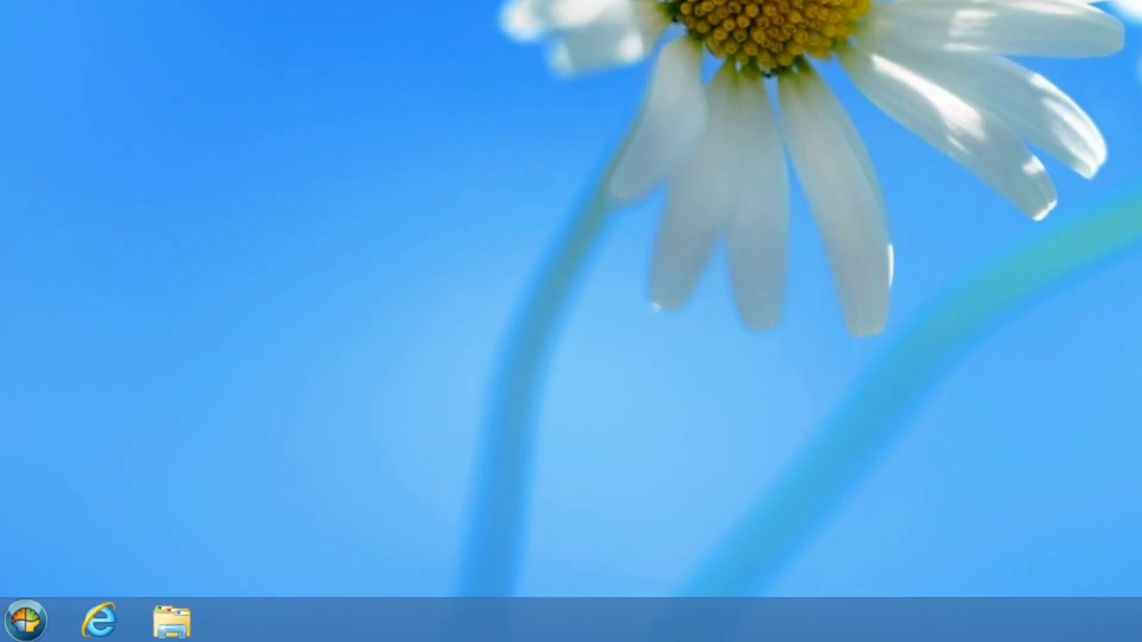
# - Log off from the Start menu, sign back in, and go to the desktop
pyautogui.click(26, 619)
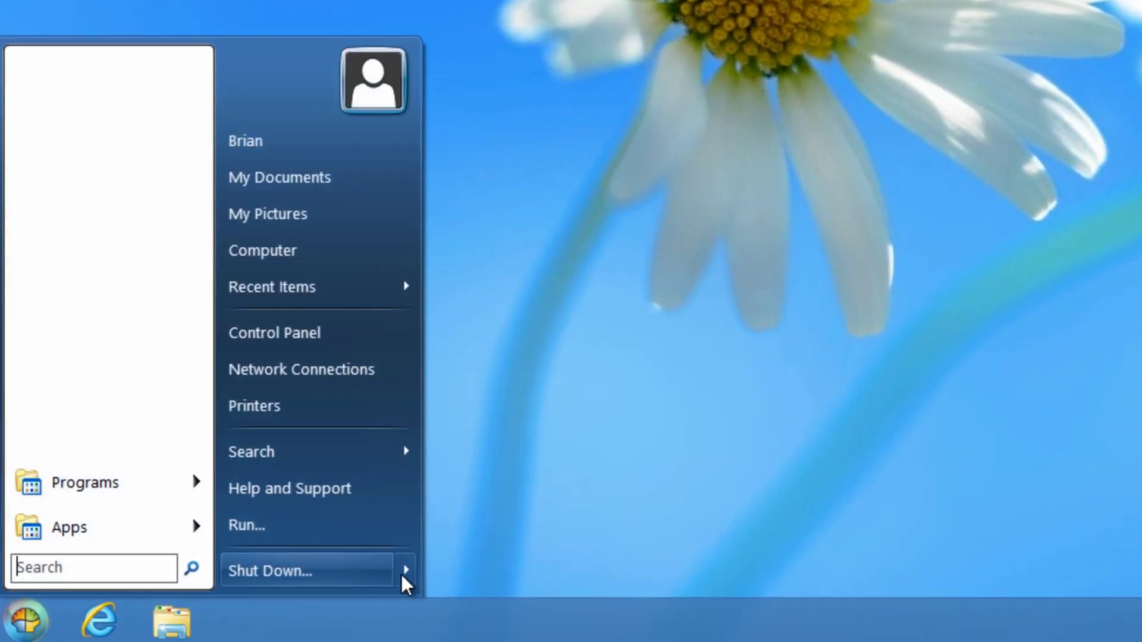
pyautogui.moveTo(403, 581)
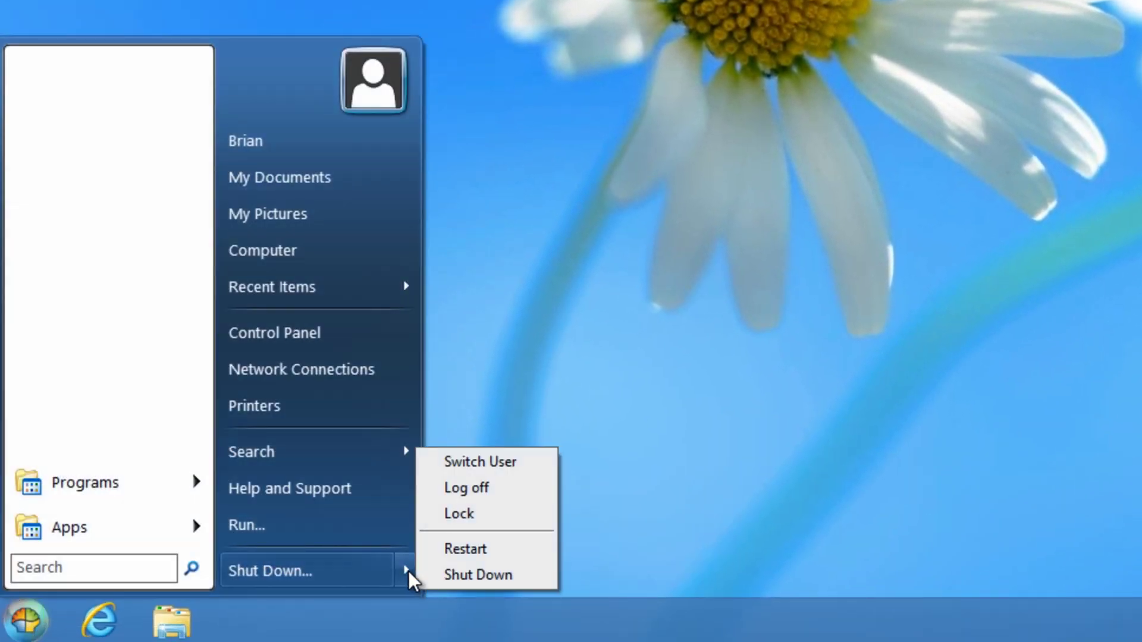
pyautogui.click(504, 497)
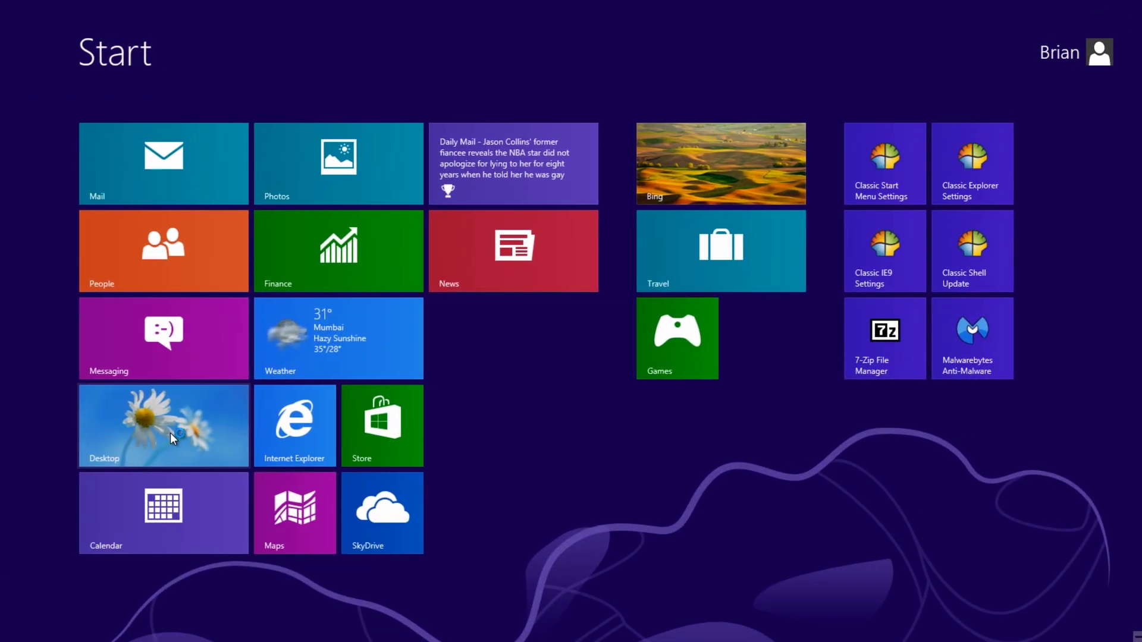
pyautogui.click(171, 434)
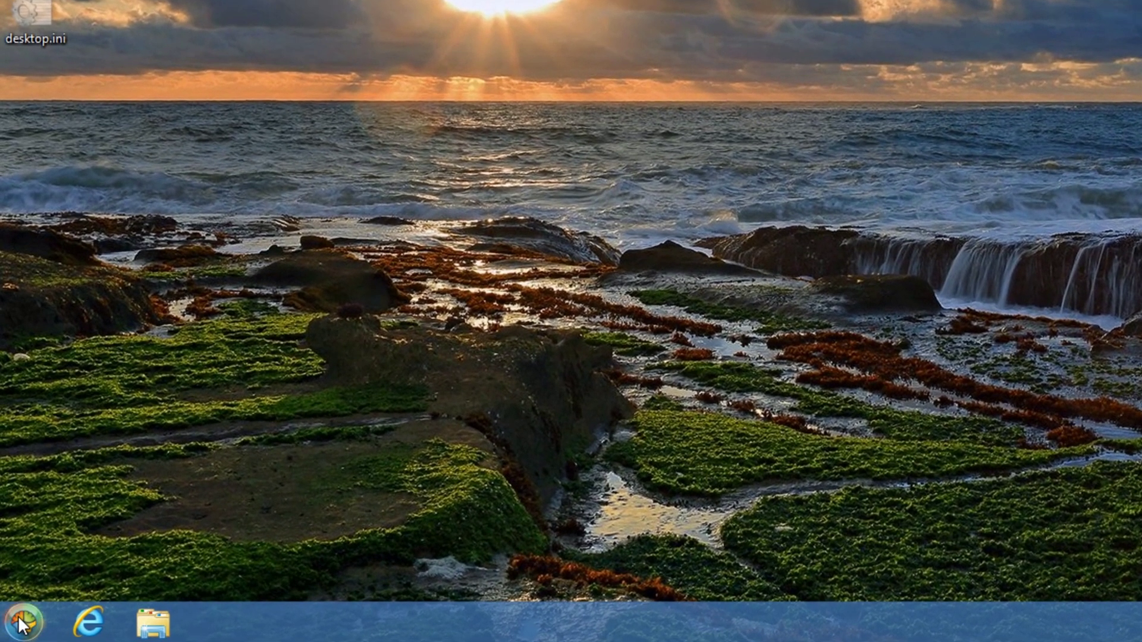
# - Open the Computer folder from the Start menu
pyautogui.click(15, 630)
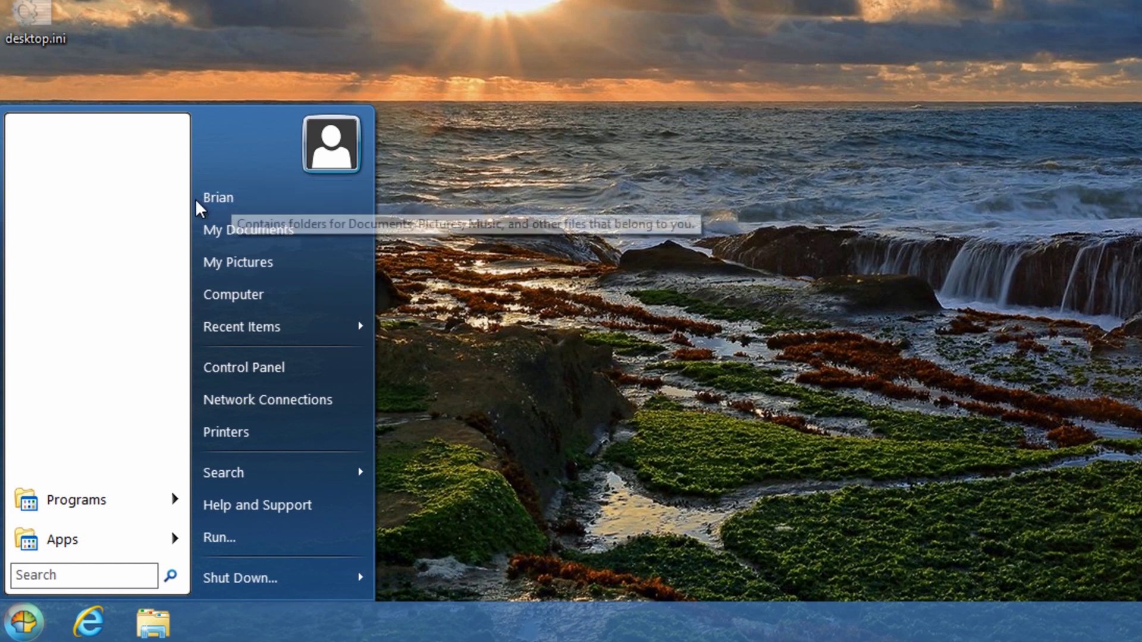
pyautogui.click(379, 474)
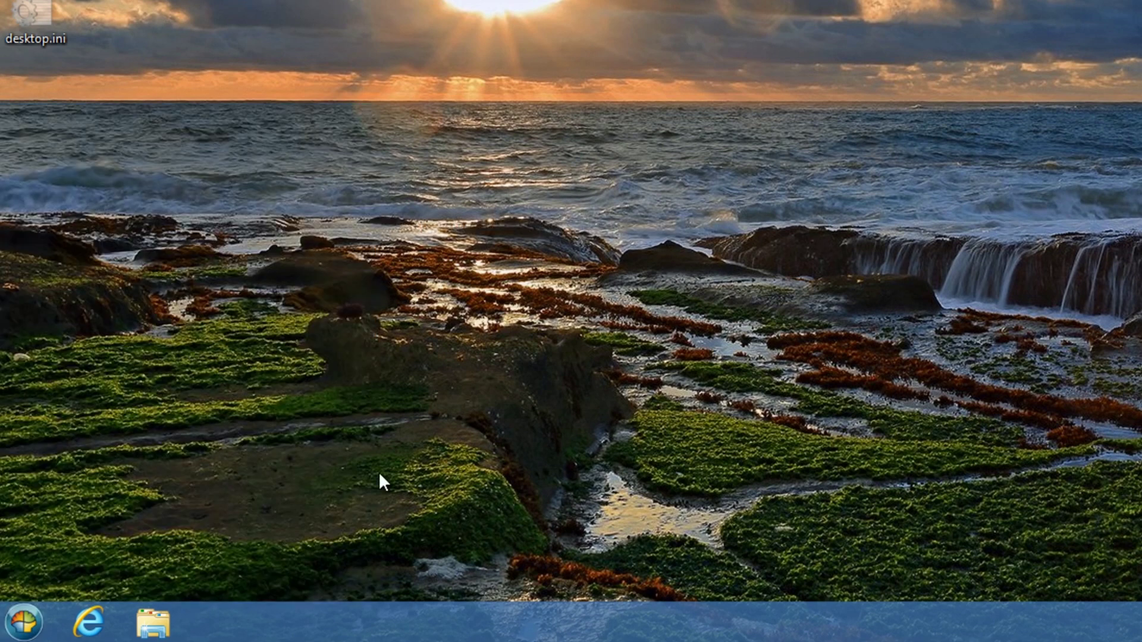
pyautogui.click(39, 612)
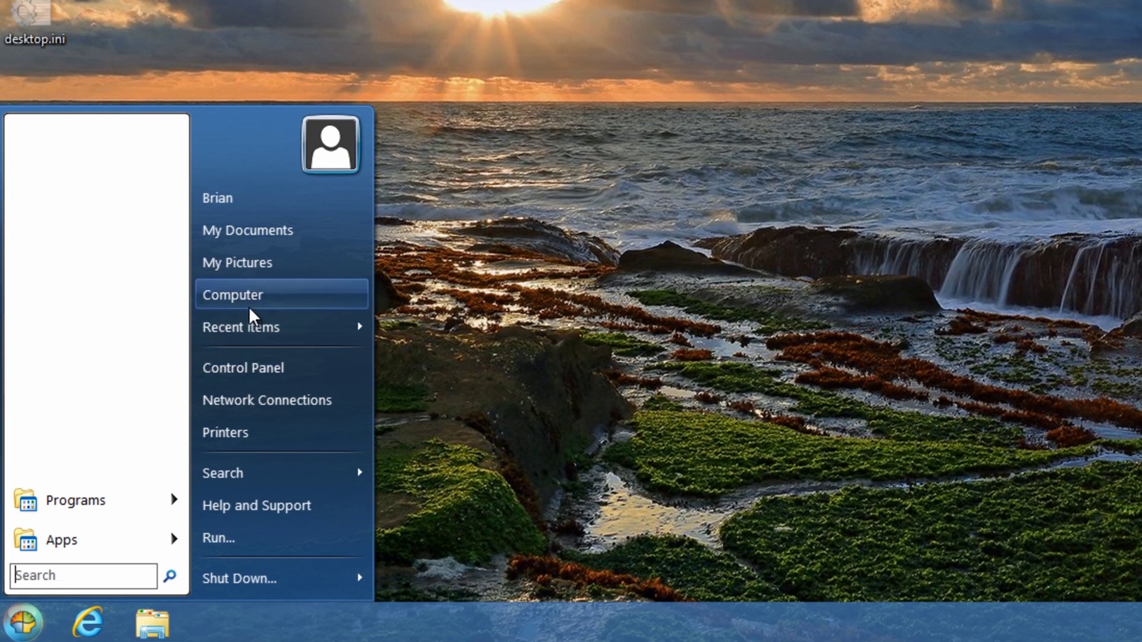
pyautogui.click(250, 309)
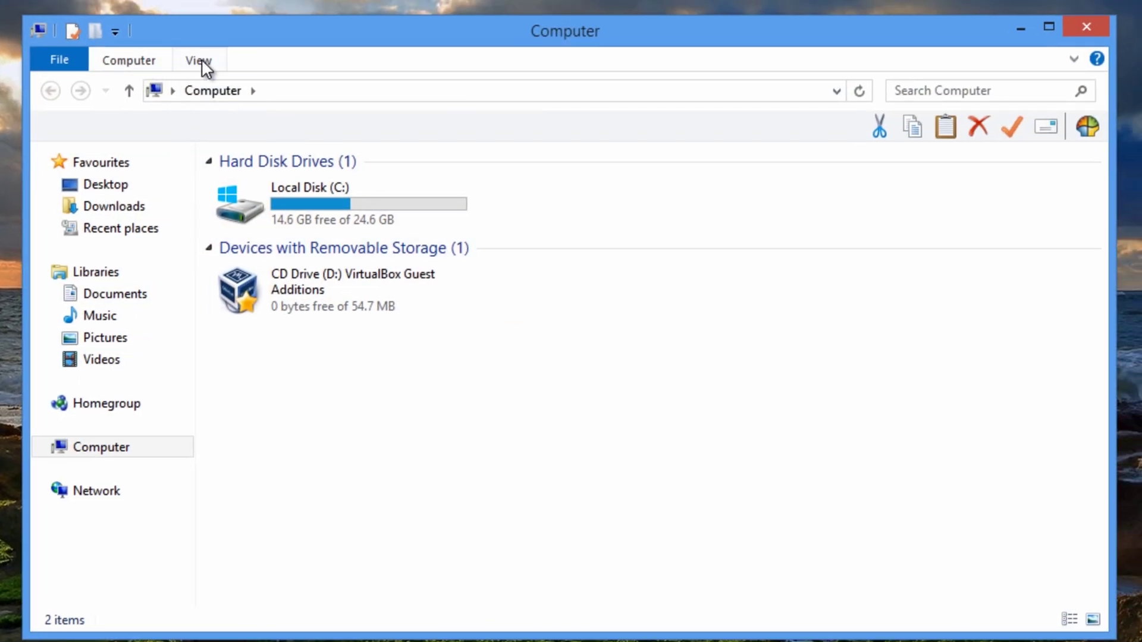
# - Re-enable 'Hide protected operating system files' in Folder Options and close the Computer window
pyautogui.click(201, 59)
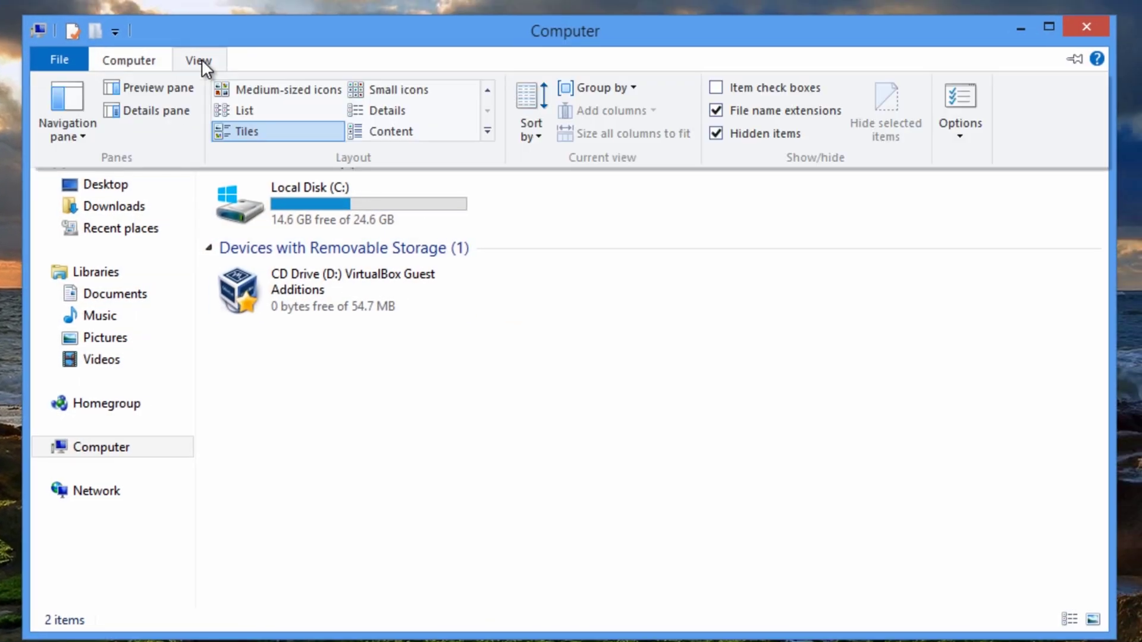
pyautogui.click(949, 98)
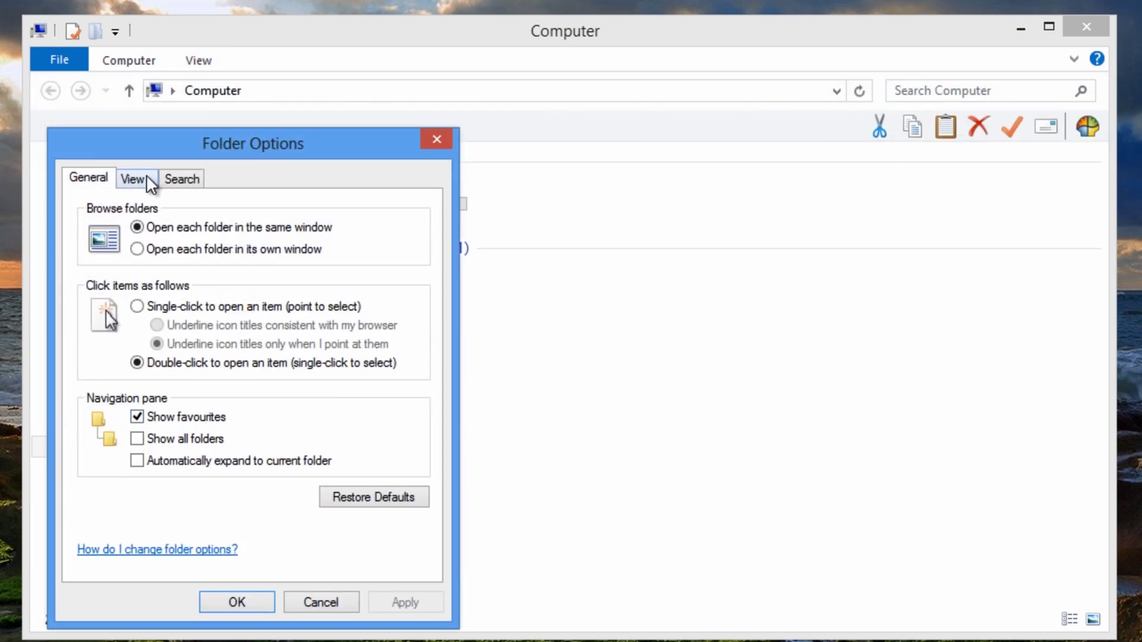
pyautogui.click(147, 177)
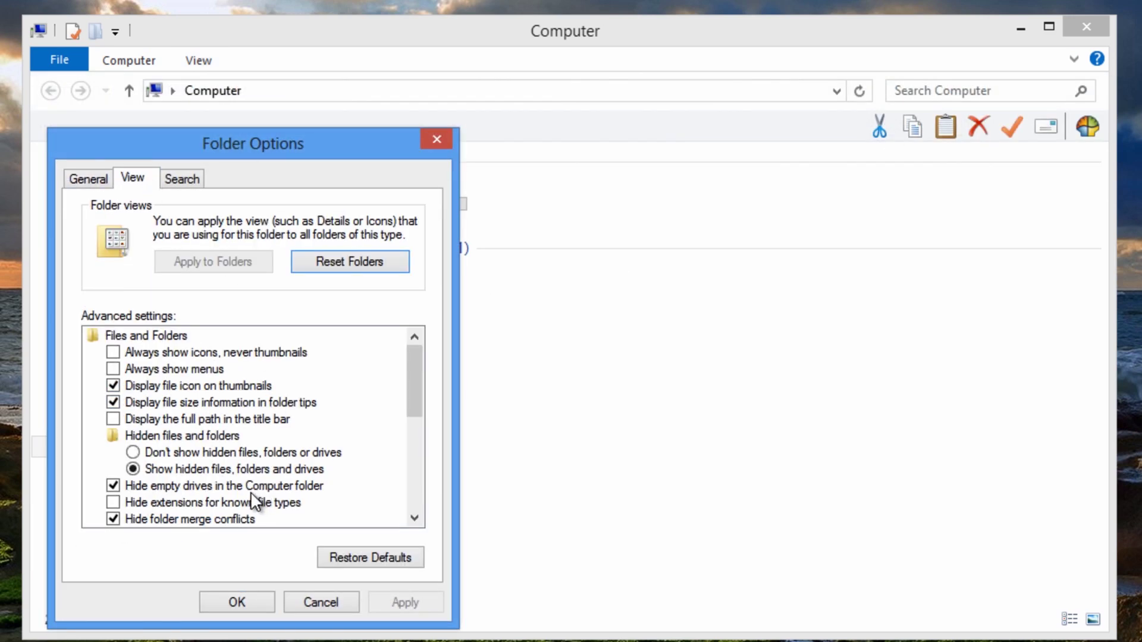
pyautogui.moveTo(412, 388); pyautogui.dragTo(416, 438)
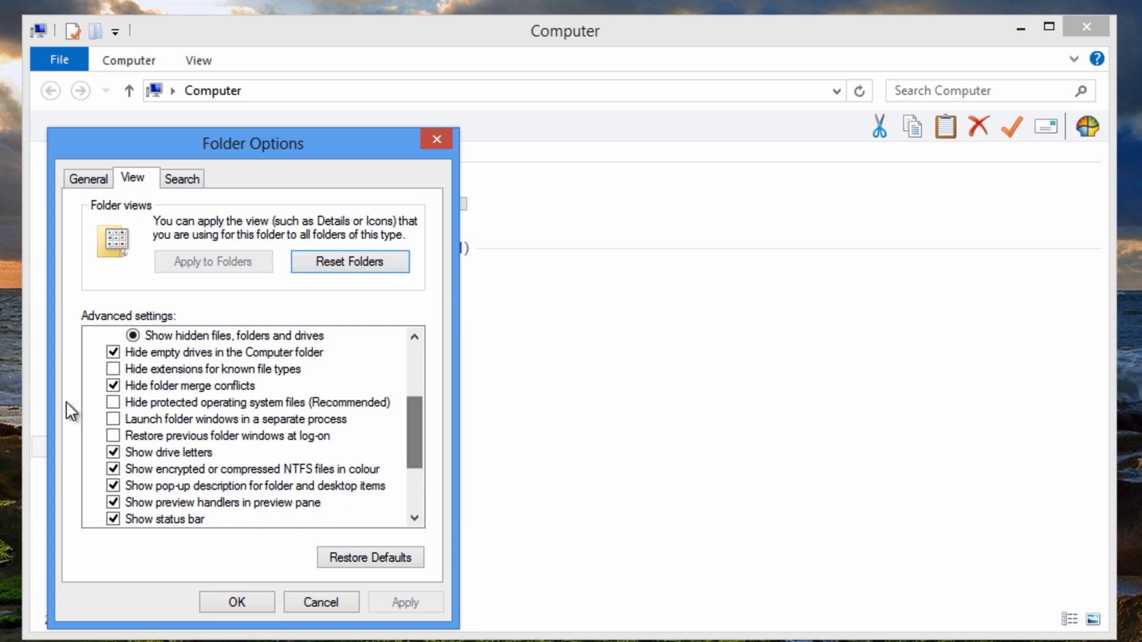
pyautogui.click(113, 402)
pyautogui.click(238, 606)
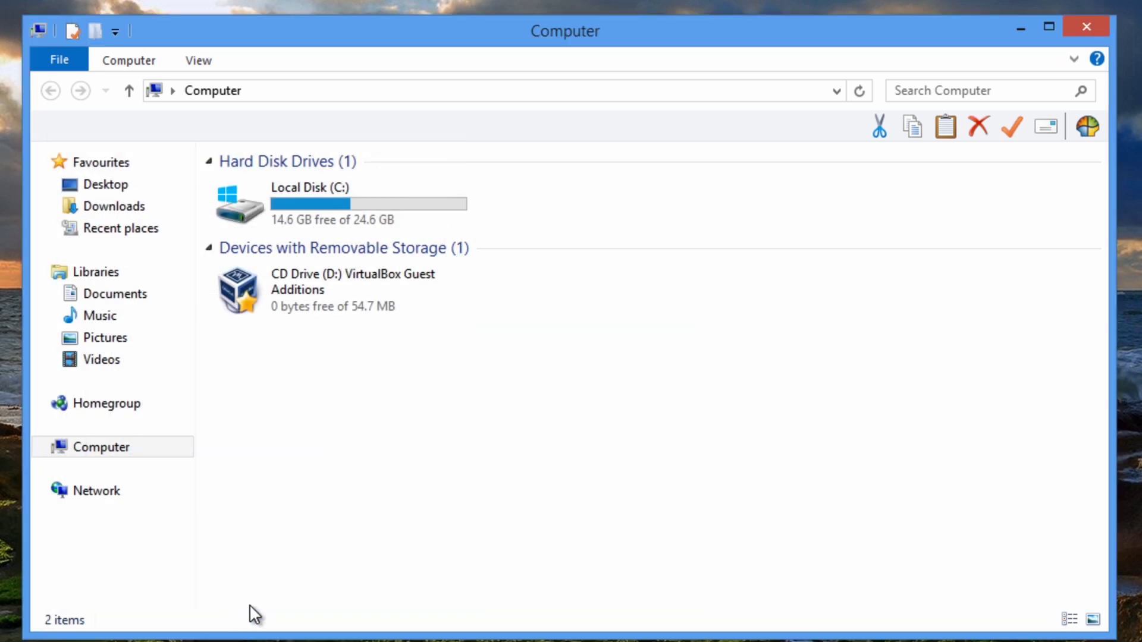
pyautogui.click(1086, 26)
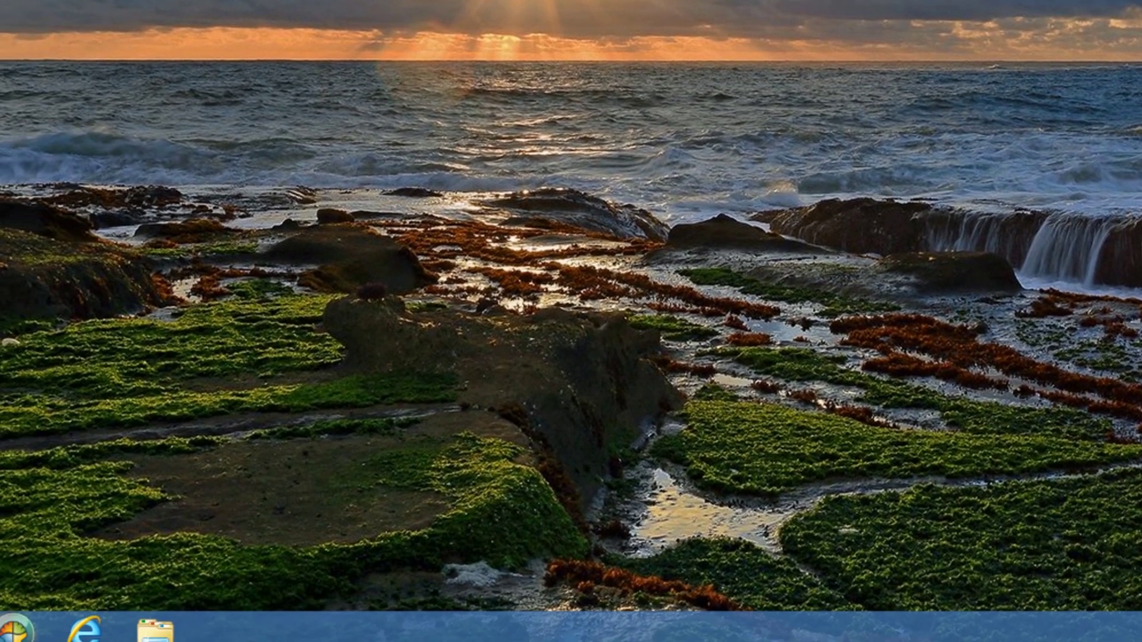
# - Open User Accounts in Control Panel and list the other accounts on this PC
pyautogui.press('super')
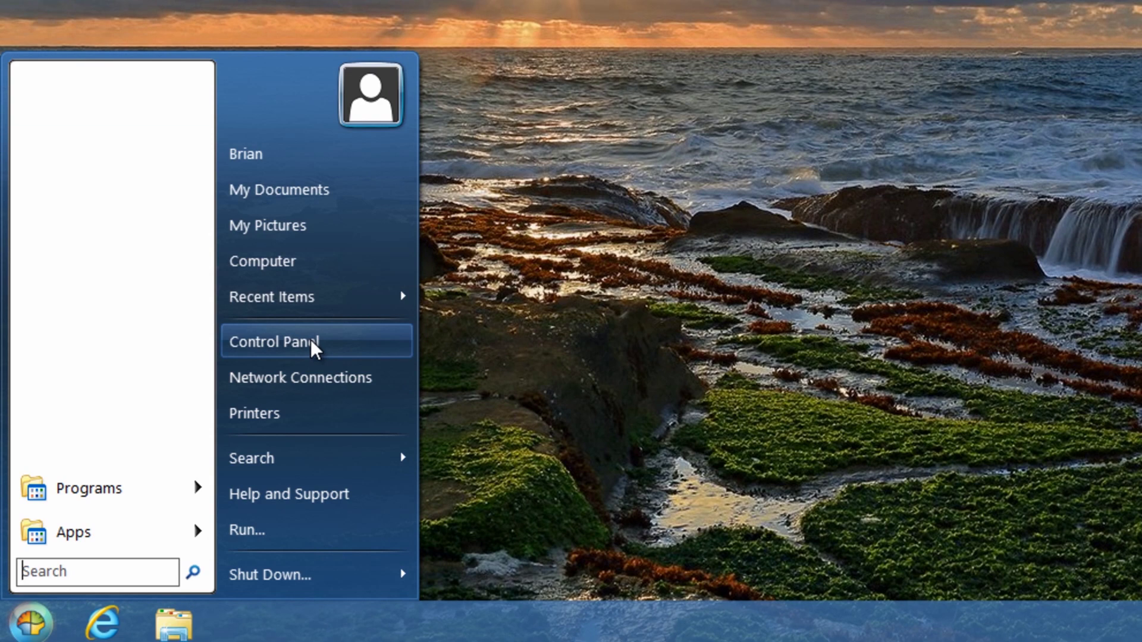
pyautogui.click(310, 340)
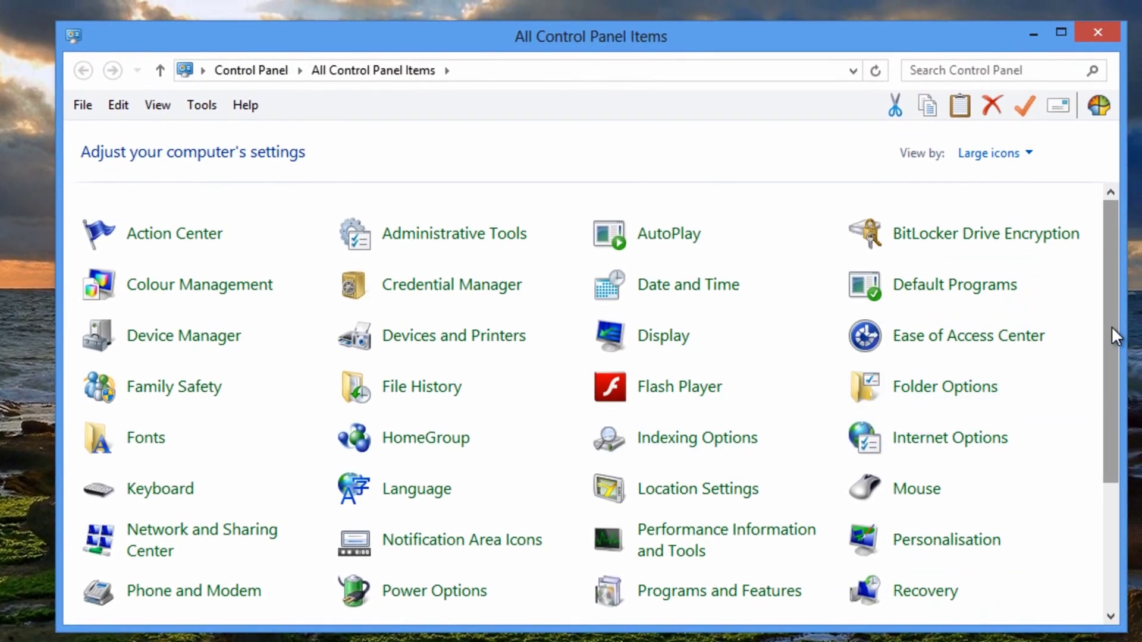
pyautogui.scroll(-2, 1112, 387)
pyautogui.scroll(-1, 1111, 411)
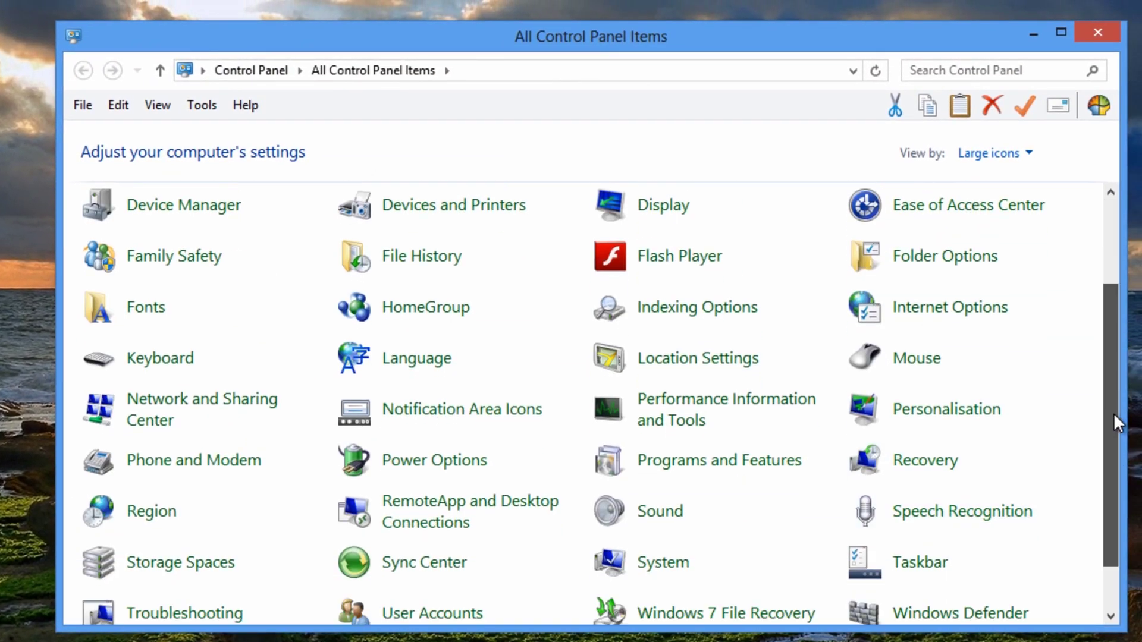
pyautogui.scroll(-1, 1112, 457)
pyautogui.click(429, 552)
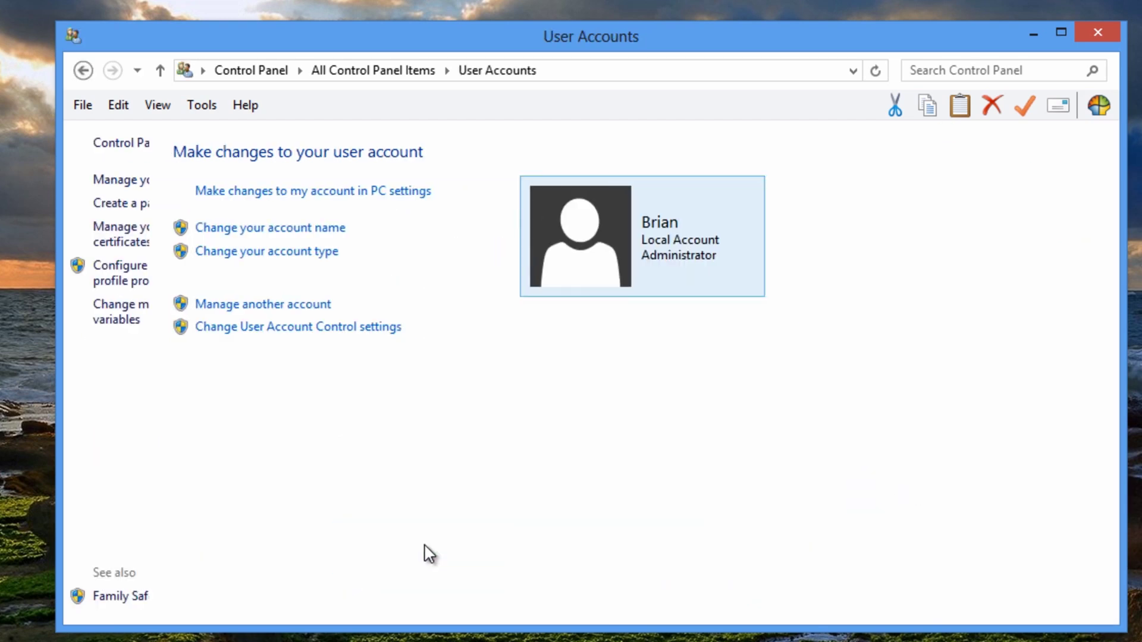
pyautogui.click(375, 305)
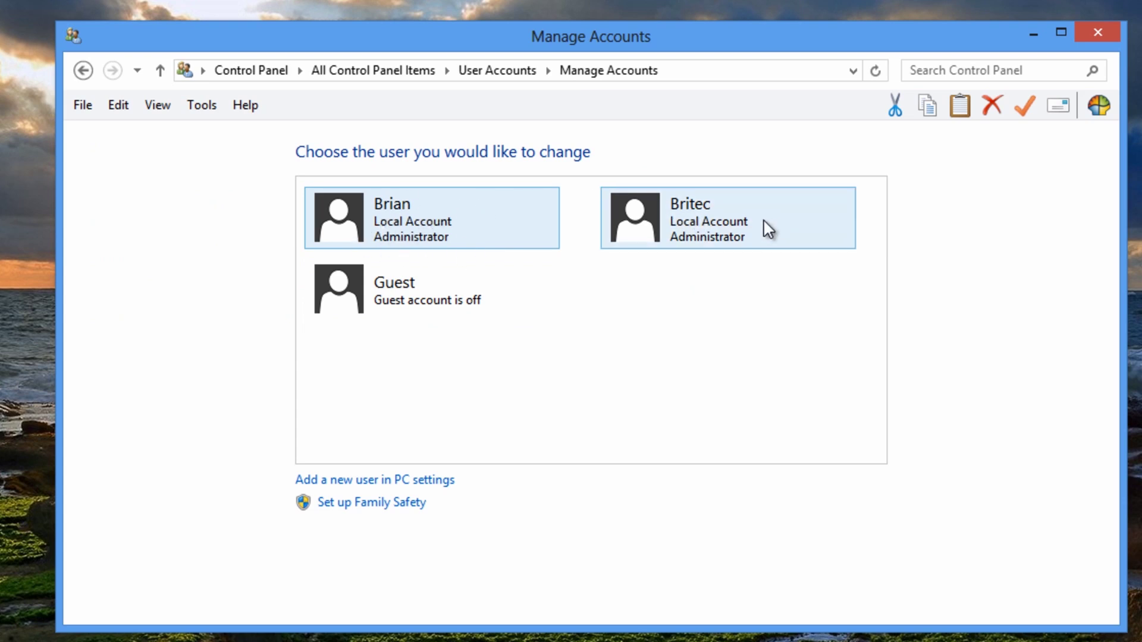
# - Delete the Britec account along with its files
pyautogui.click(677, 208)
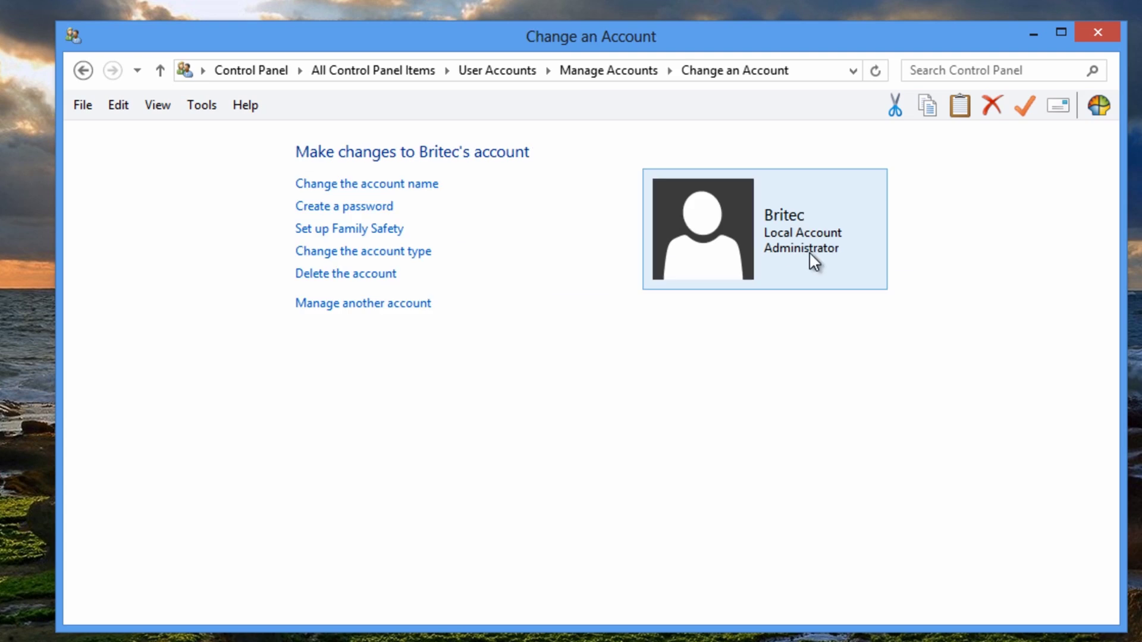
pyautogui.click(344, 274)
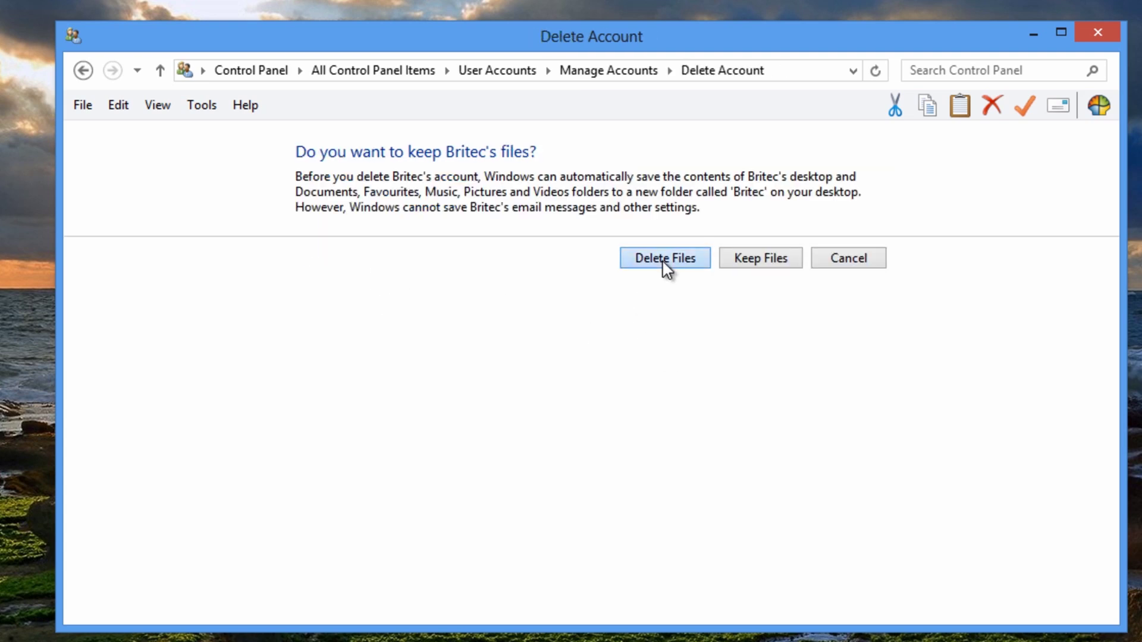
pyautogui.click(663, 262)
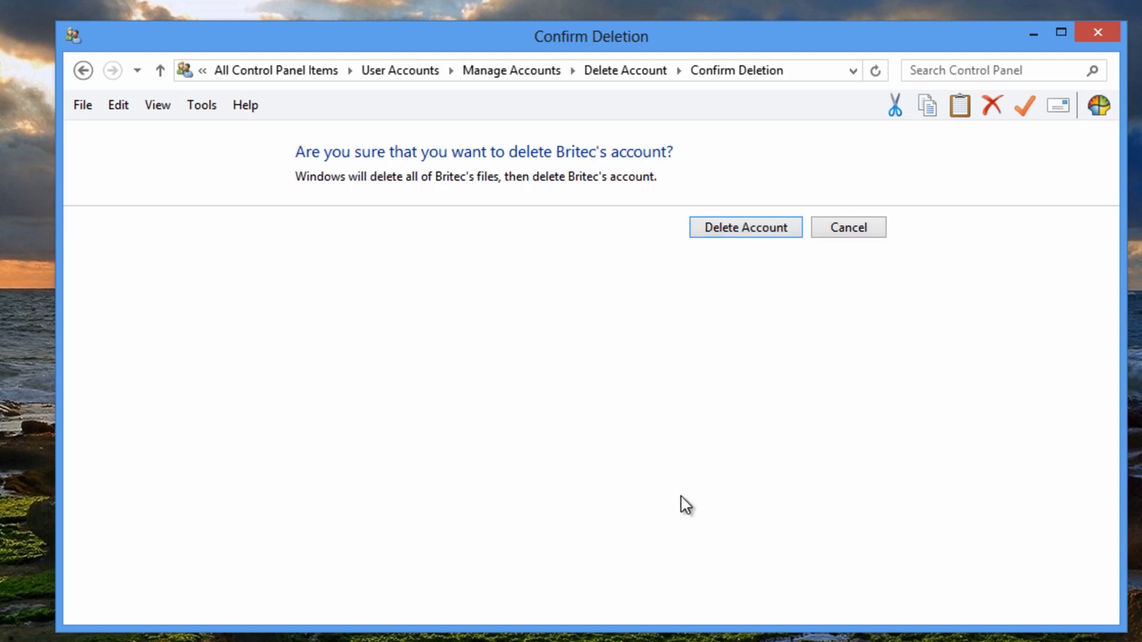
pyautogui.click(730, 231)
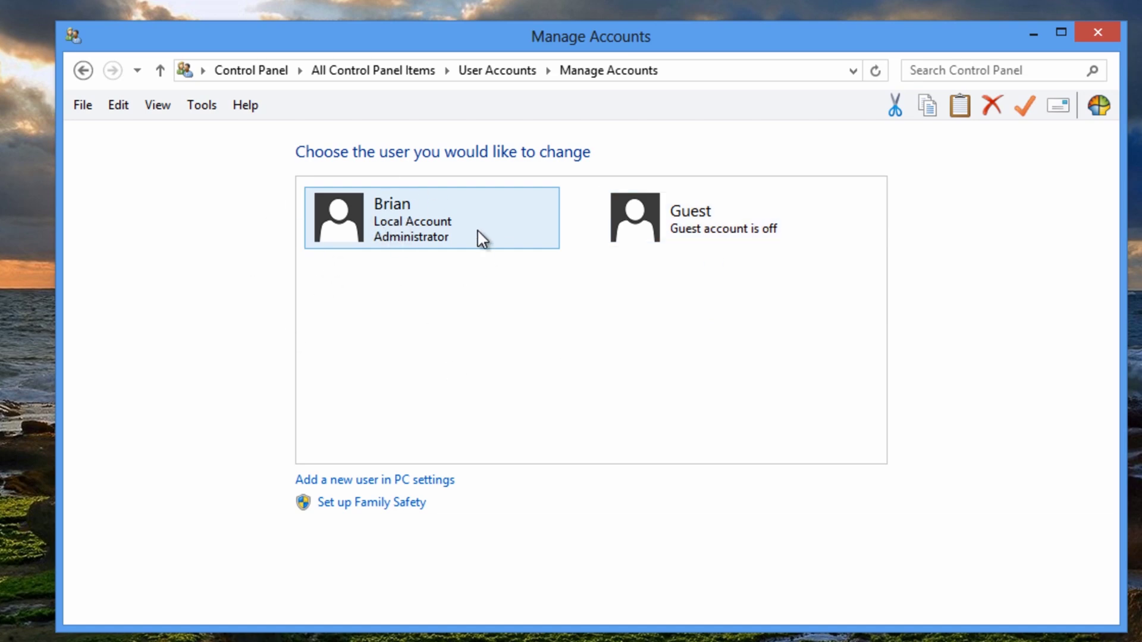
# - Close the Manage Accounts window, then open and dismiss the Start menu
pyautogui.click(1114, 34)
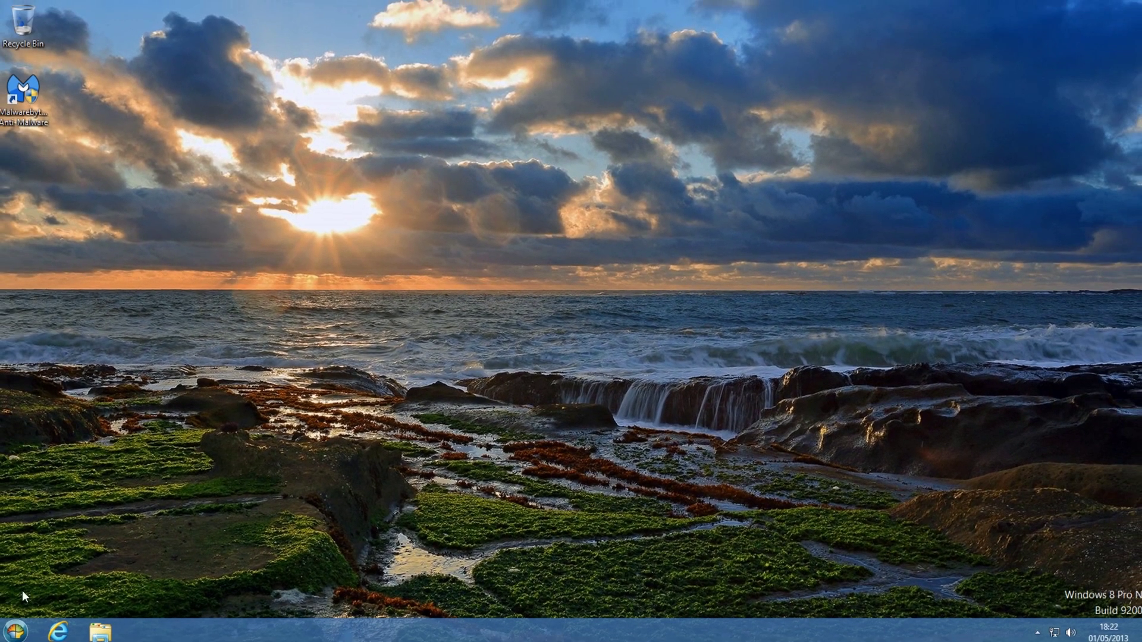
pyautogui.click(15, 629)
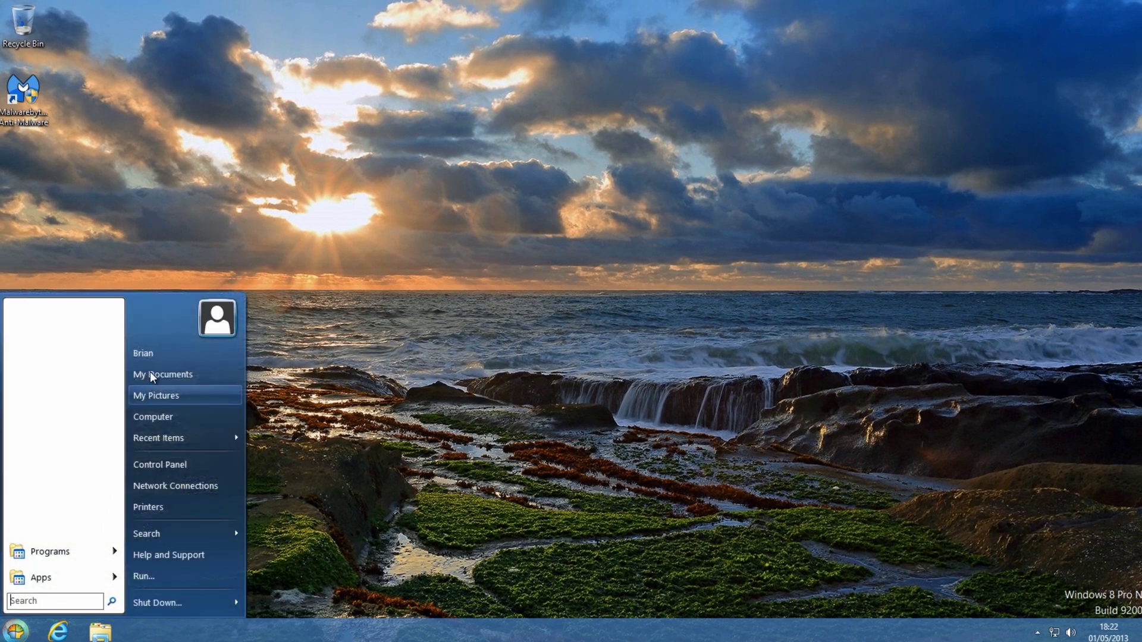
pyautogui.click(633, 401)
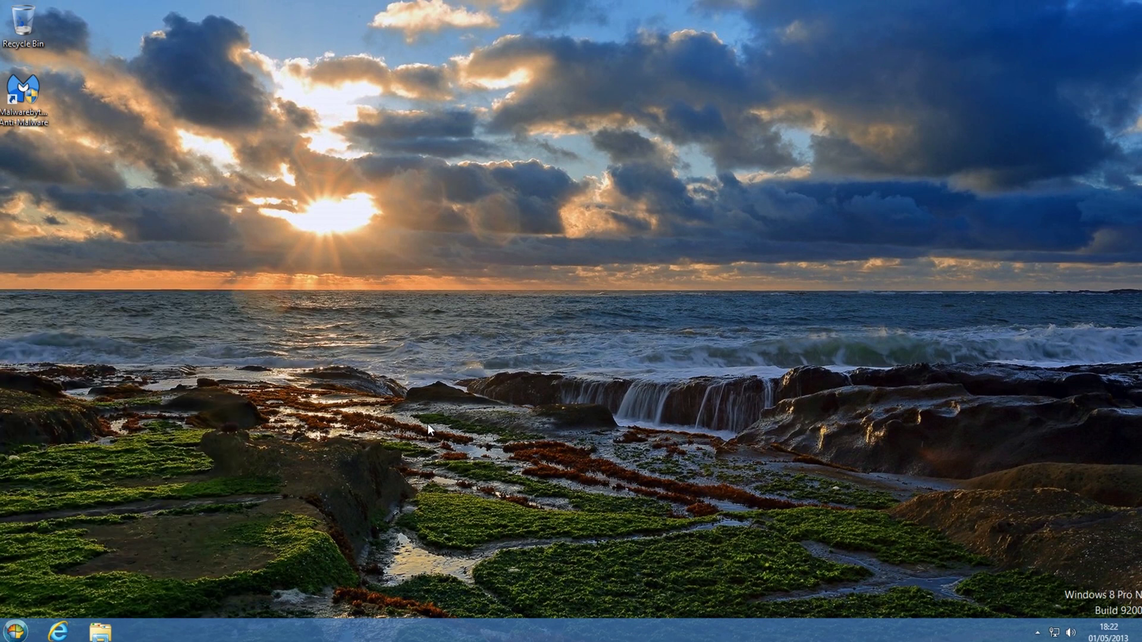